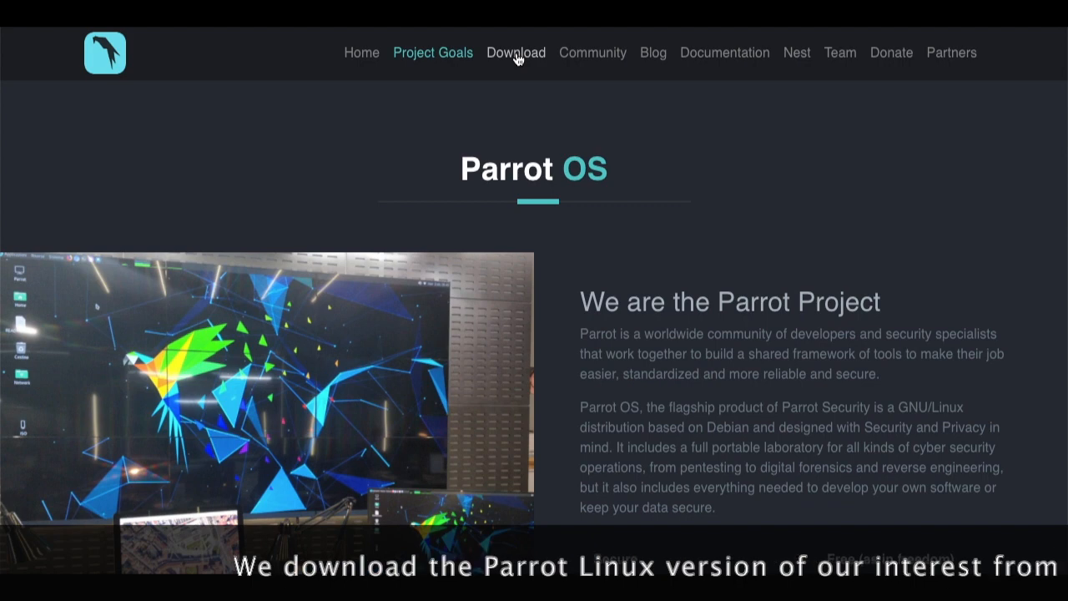
Open the Parrot OS 4.8 download page and look through the available editions.
click(517, 55)
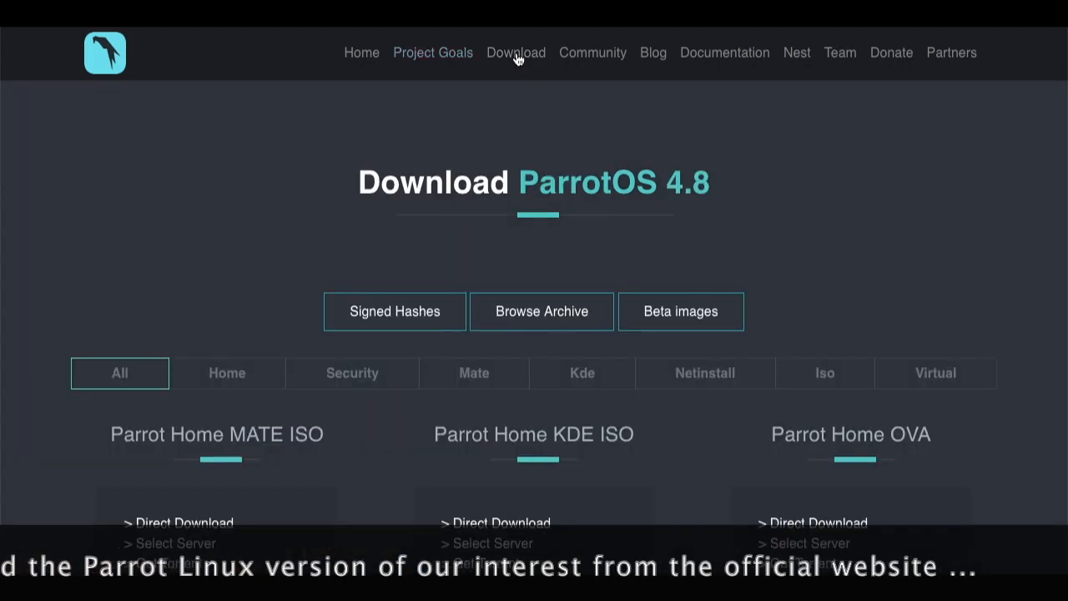
scroll(528, 392, down, 5)
scroll(528, 392, down, 2)
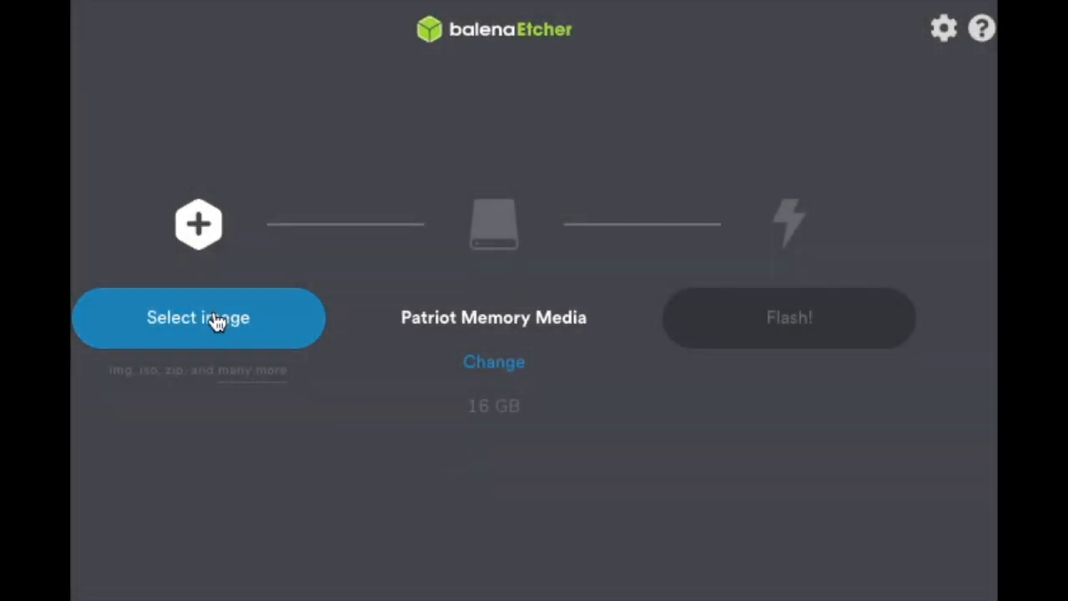
Switch to balenaEtcher and flash Parrot-security-4.8_x64.iso to the Patriot Memory Media drive, authorising it with the account password.
click(216, 323)
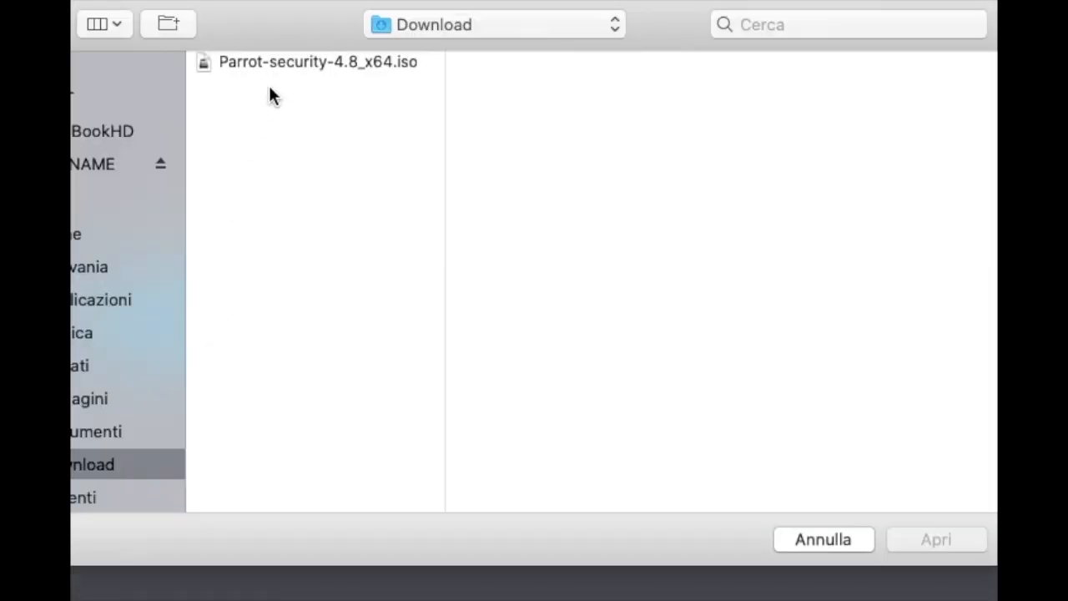
click(290, 65)
click(926, 527)
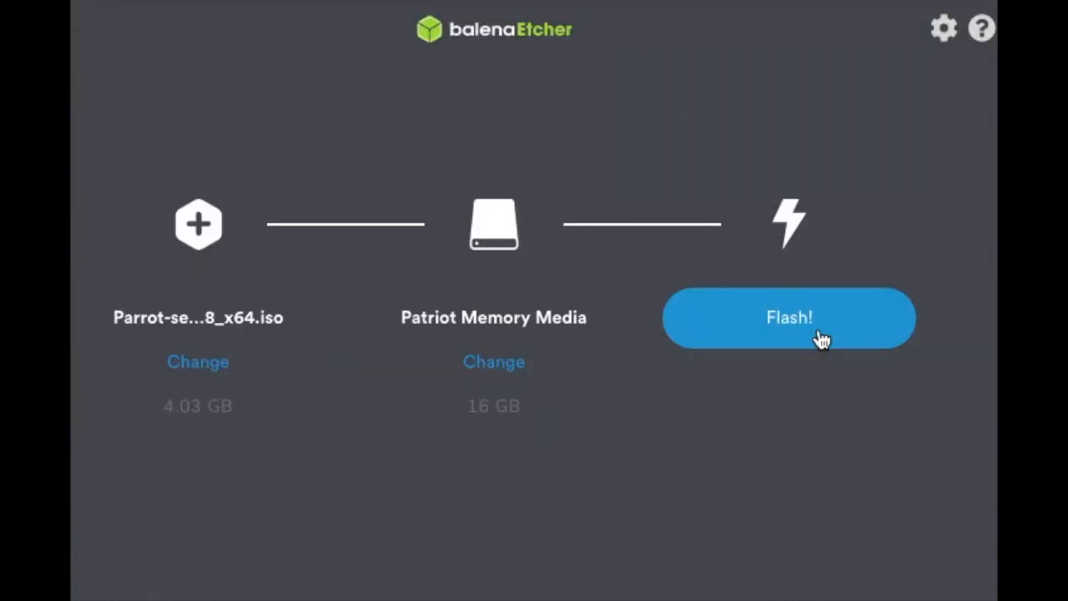
click(821, 336)
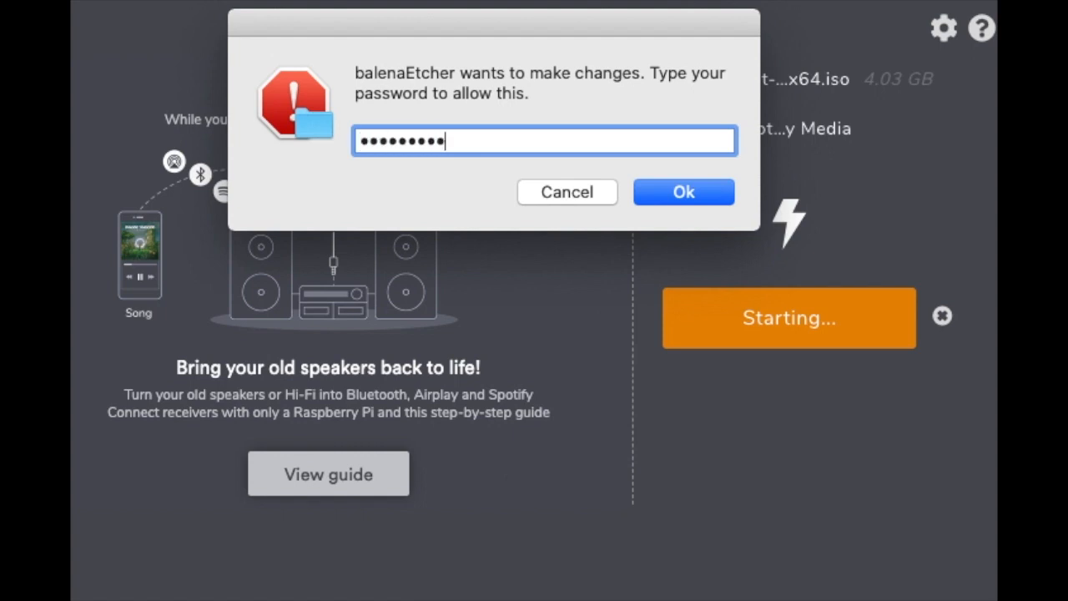
key(Return)
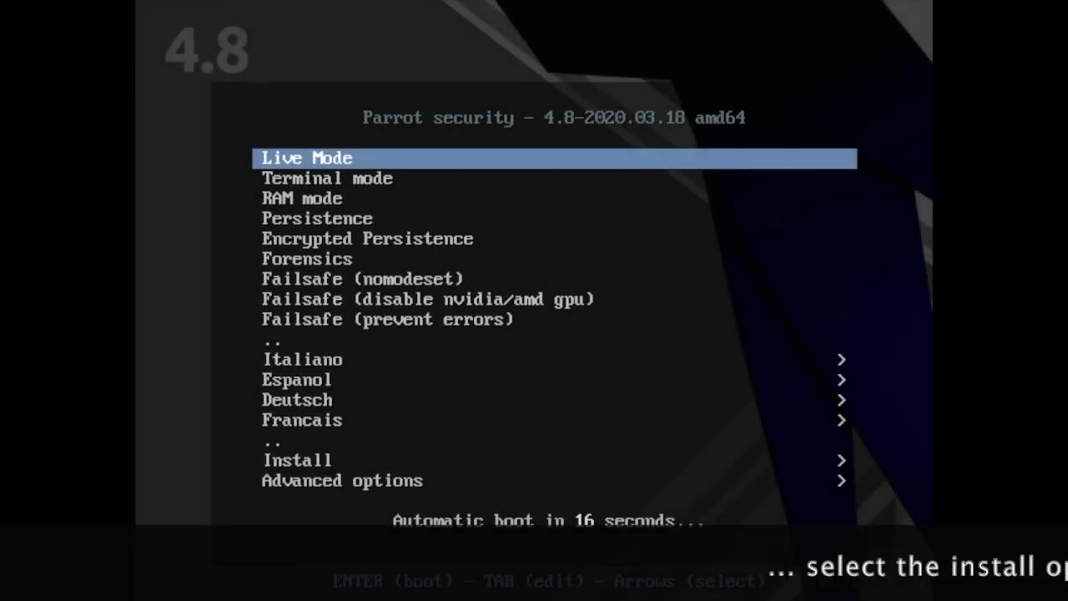
Start the Standard Installer from the Install section of the Parrot security boot menu.
key(Down)
key(Down)
key(Down)
key(Down)
key(Down)
key(Down)
key(Down)
key(Down)
key(Down)
key(Down)
key(Down)
key(Down)
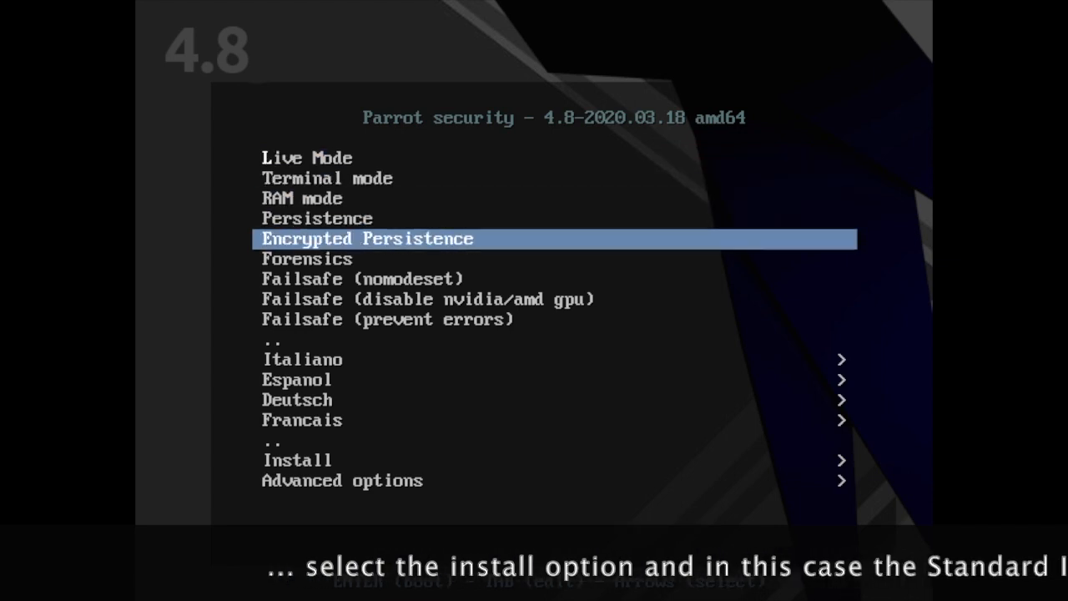
key(Down)
key(Down)
key(Down)
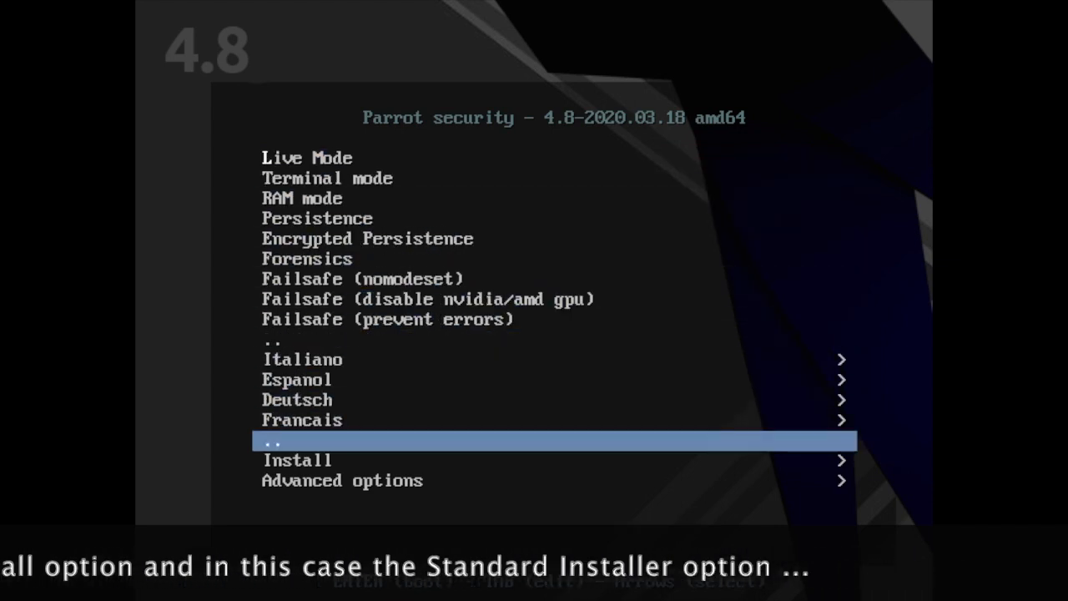
key(Return)
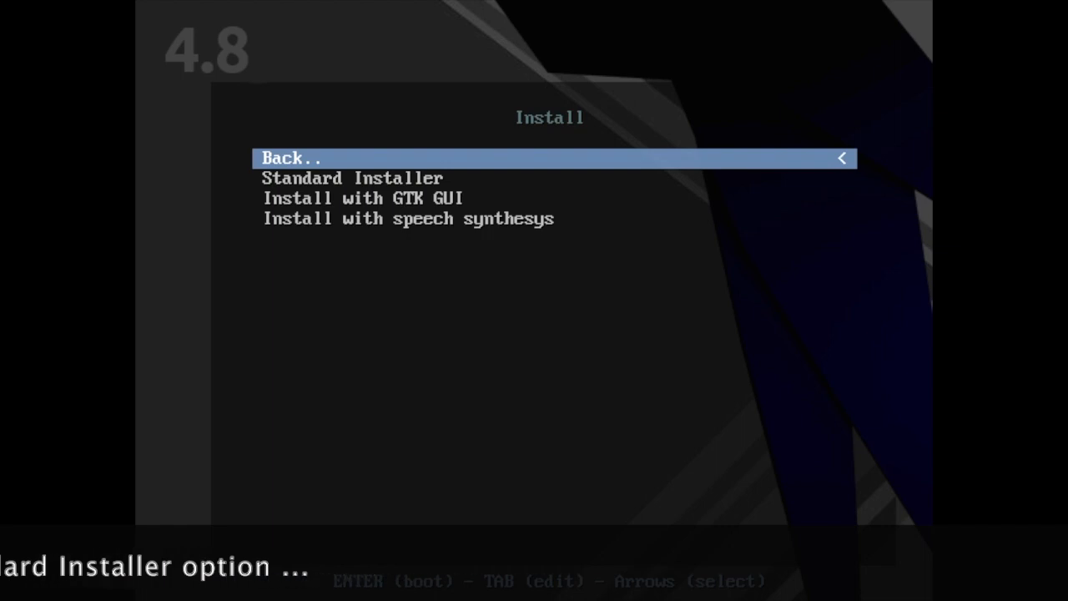
key(Down)
key(Return)
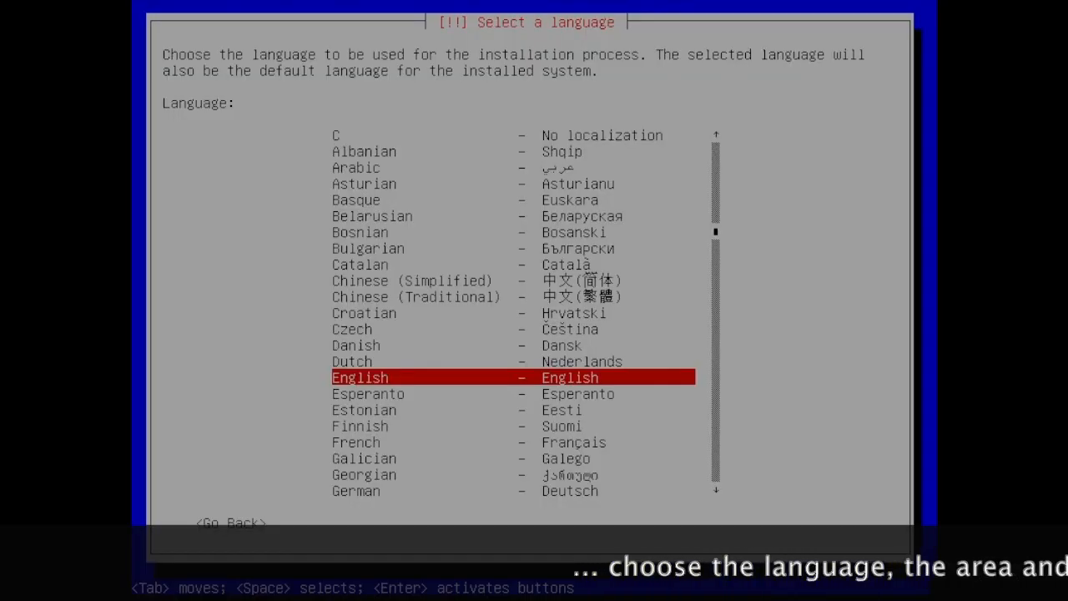
Choose English as the installation language and United States as the location, and continue to the account setup.
key(Return)
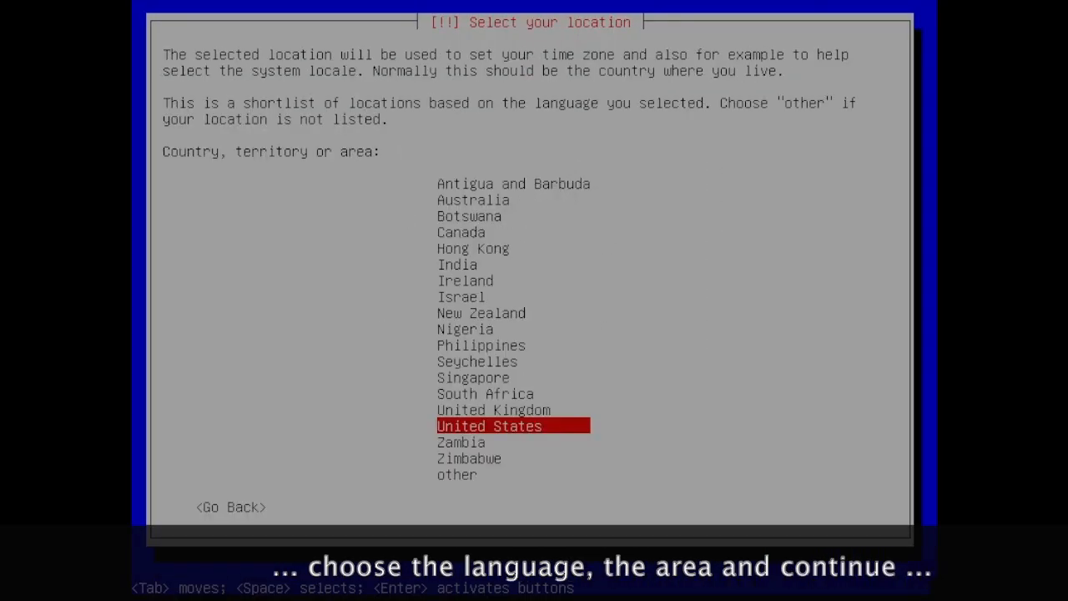
key(Return)
key(Return)
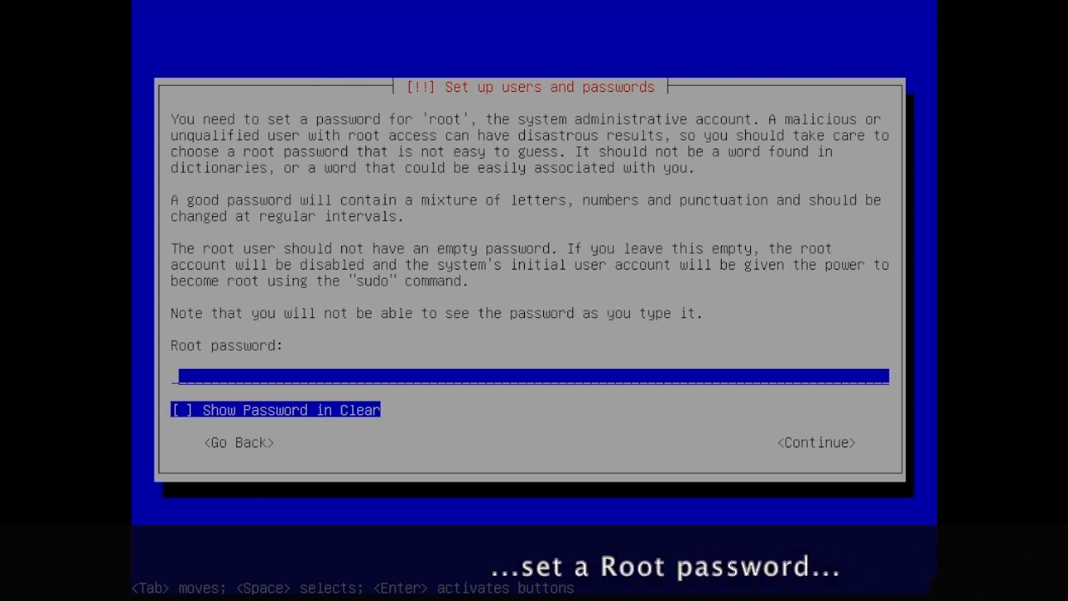
Enter the root password and re-enter it to verify.
text(*)
key(Tab)
key(Tab)
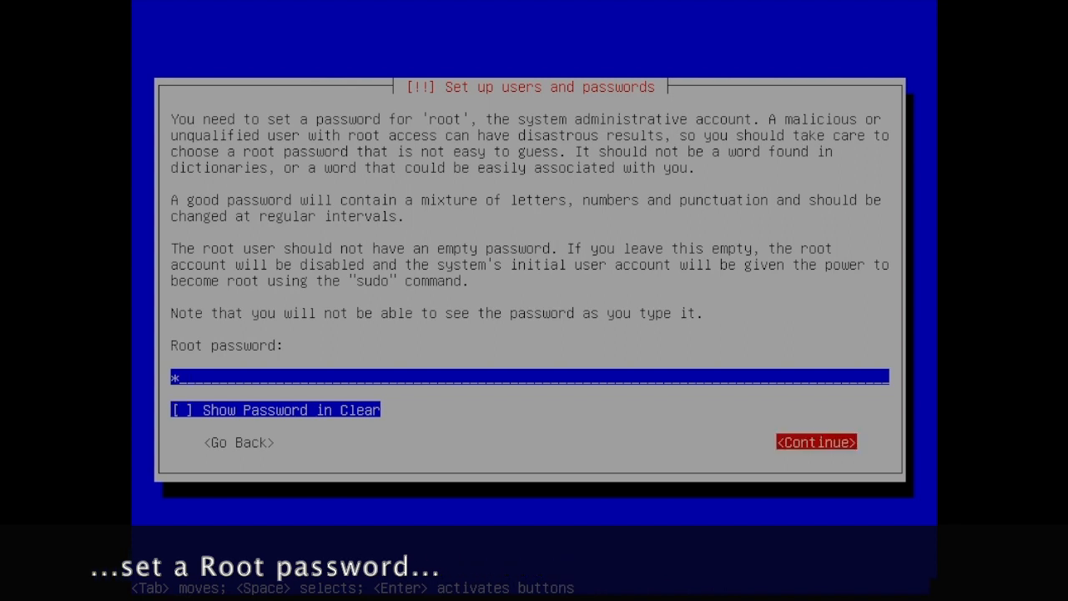
key(Return)
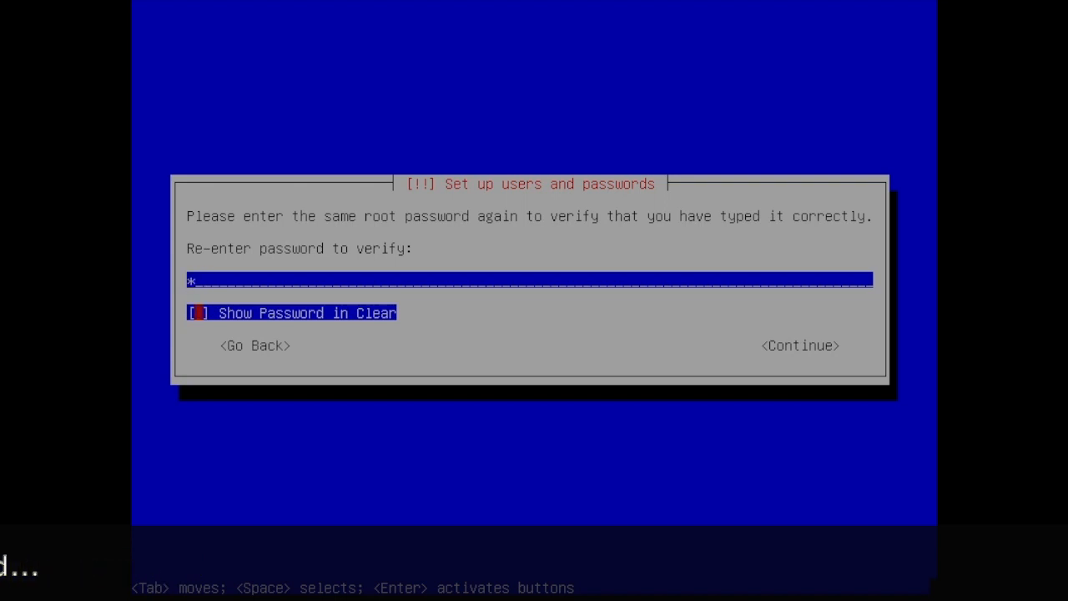
key(Return)
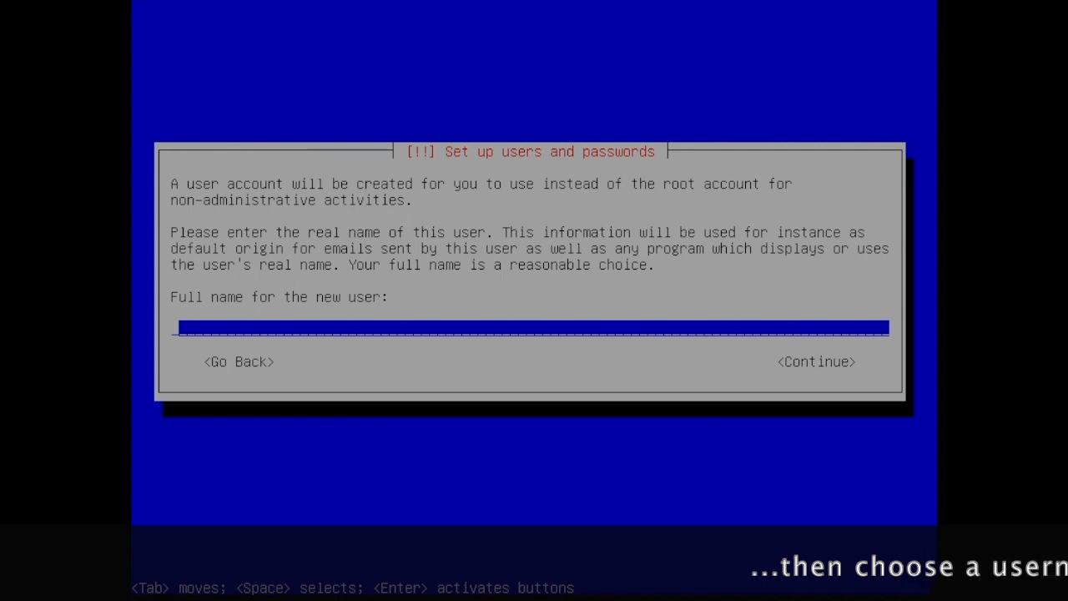
Set the new user's full name to Parrot and accept parrot as the account username.
text(Pa)
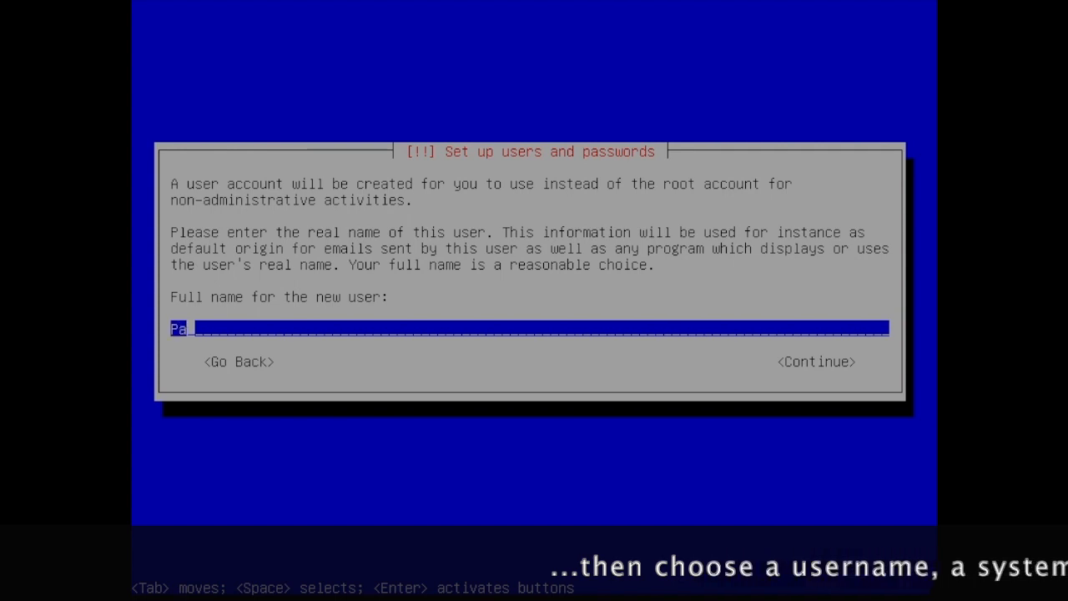
text(rrot)
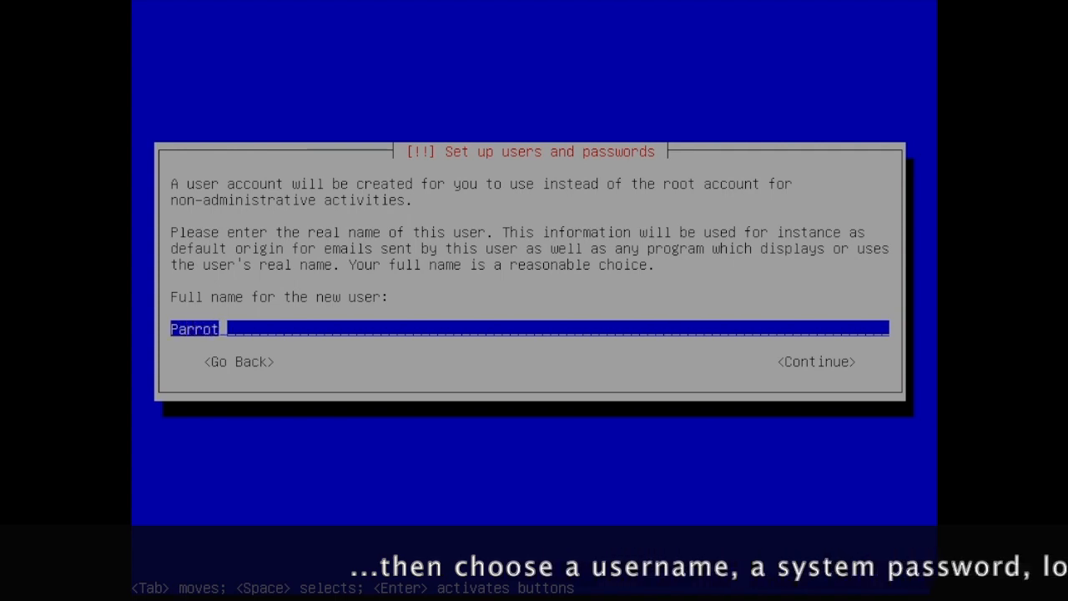
key(Tab)
key(Return)
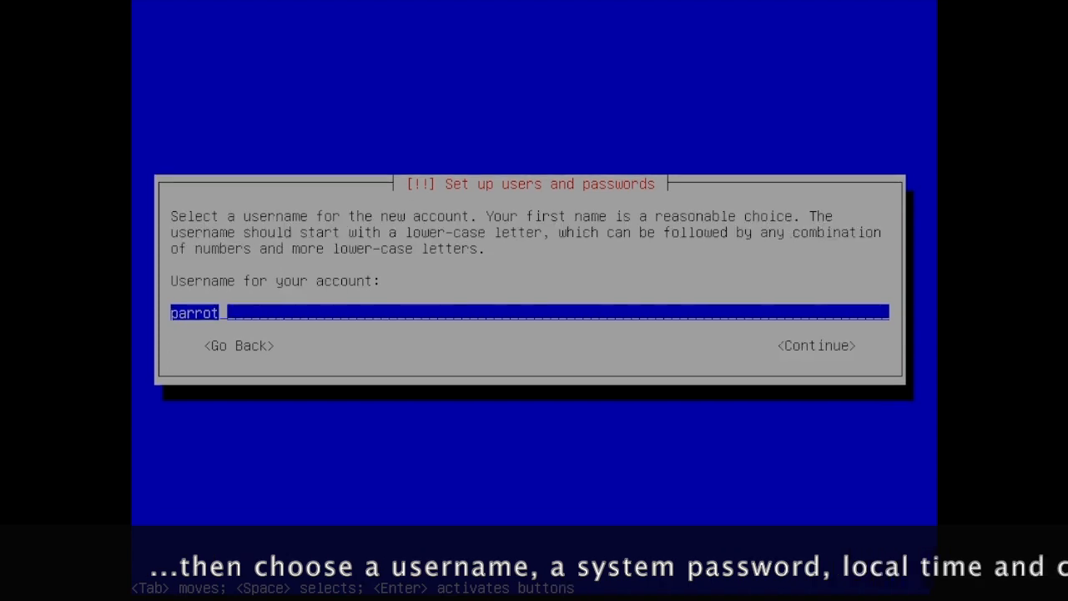
key(Return)
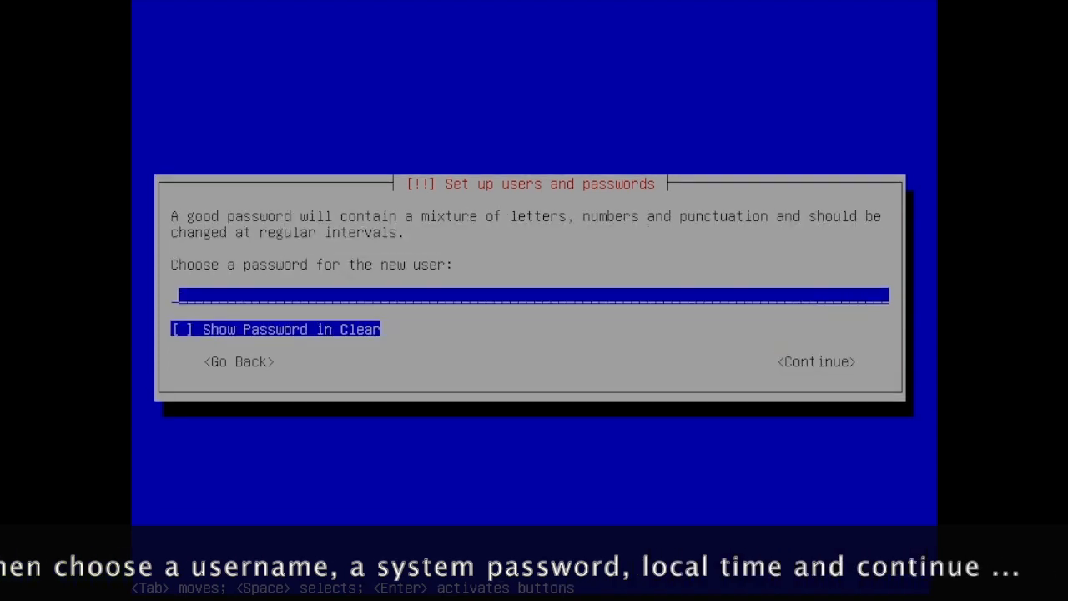
Enter and verify the new user's password, and set the time zone to Eastern.
text(*)
key(Tab)
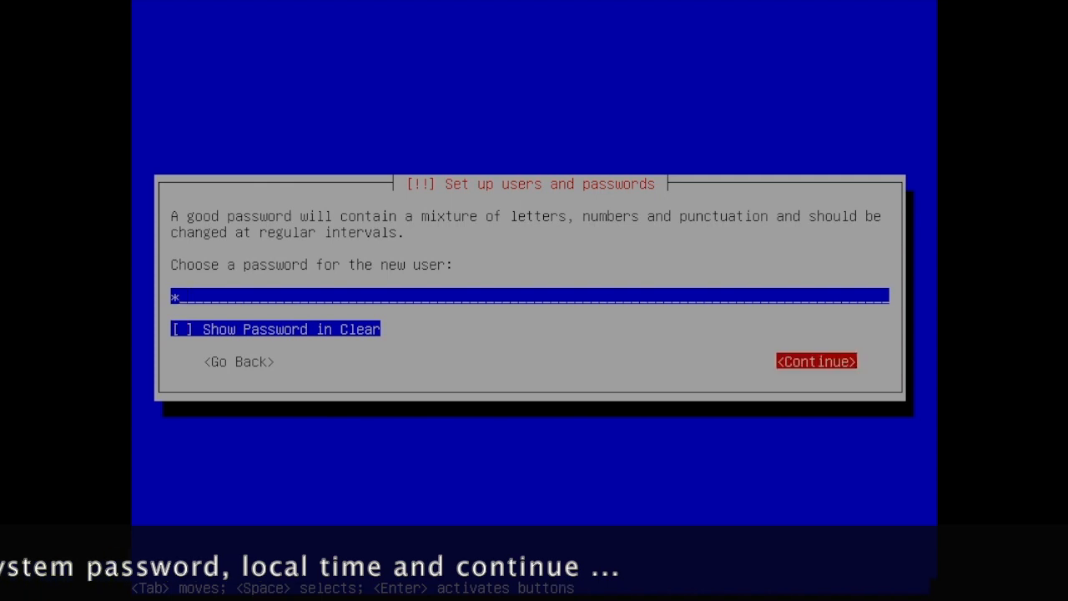
key(Return)
text(*)
key(Tab)
key(Tab)
key(Return)
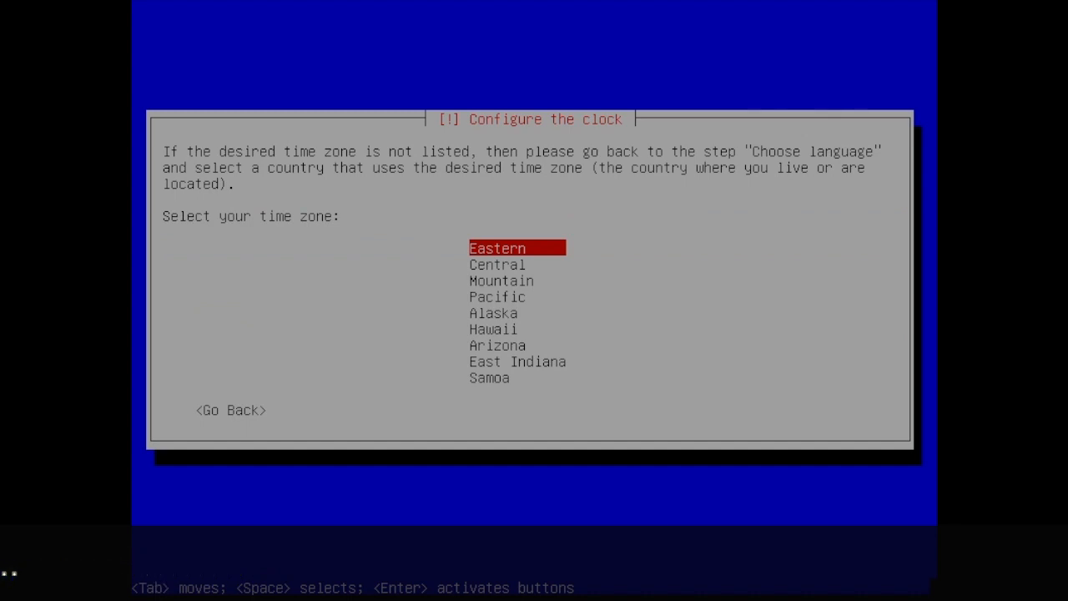
key(Return)
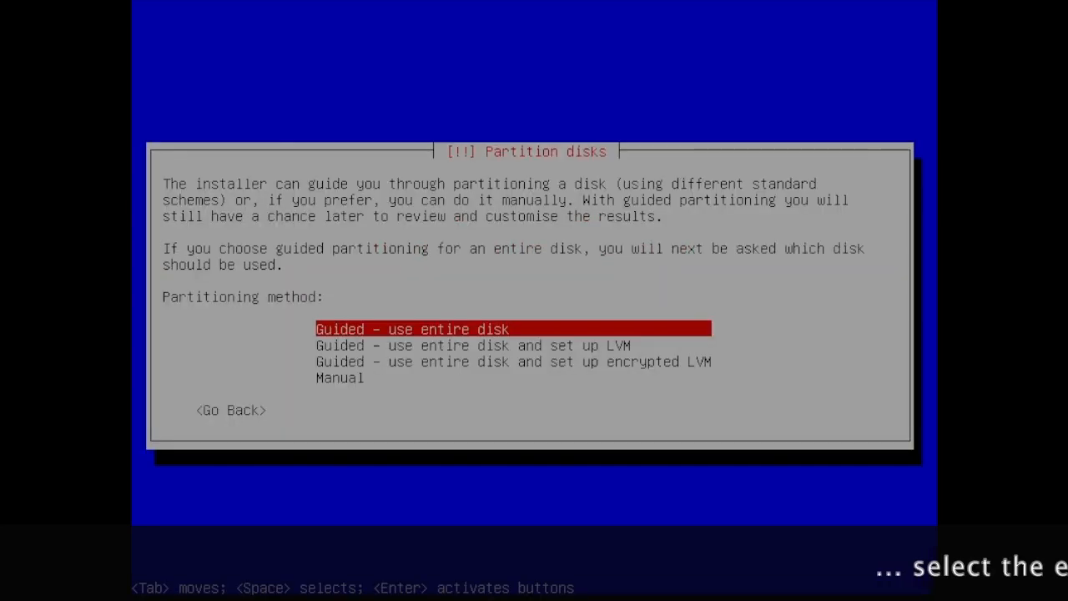
Partition the entire sda hard disk with the guided method, keeping all files in one partition, and write the changes to disk.
key(Return)
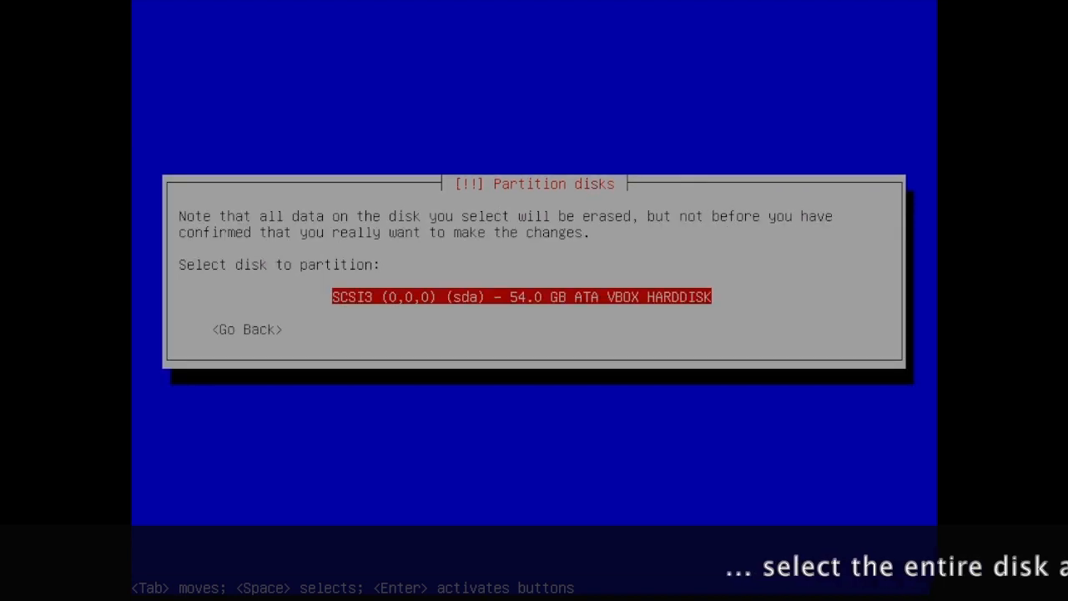
key(Return)
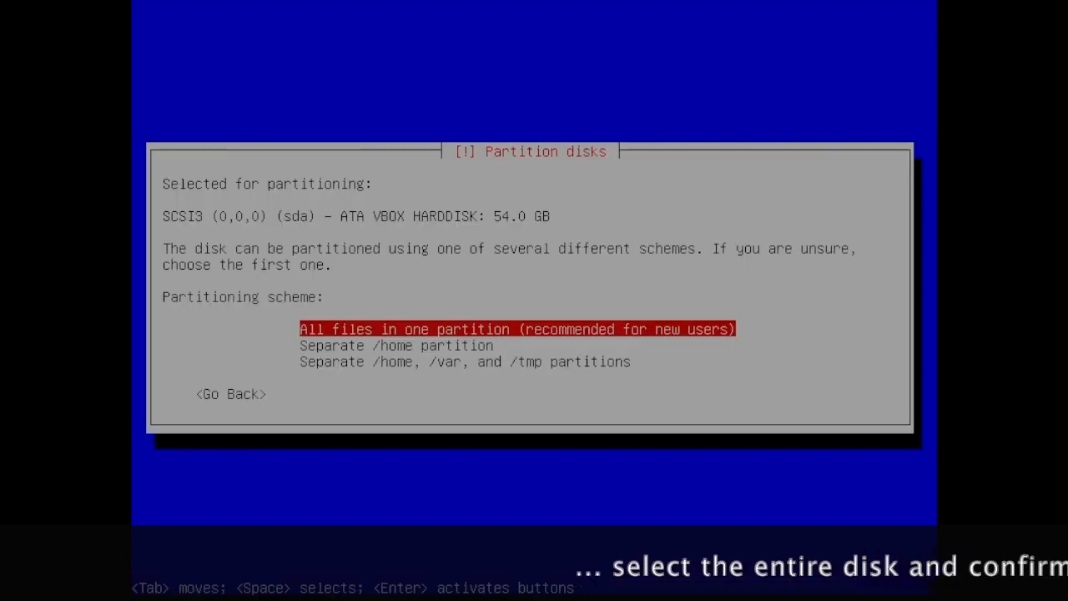
key(Return)
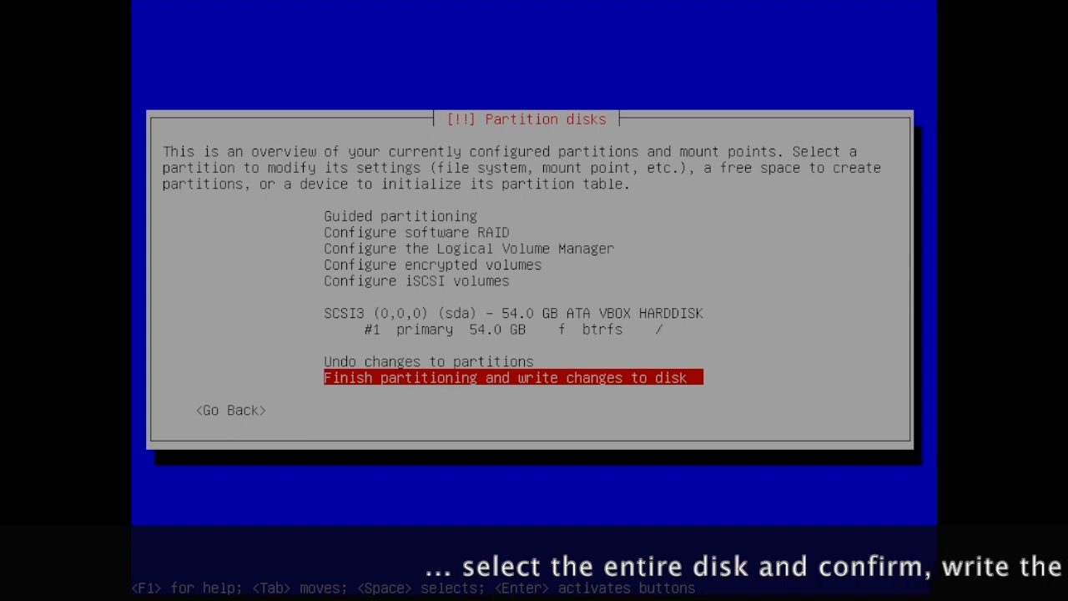
key(Return)
key(Return)
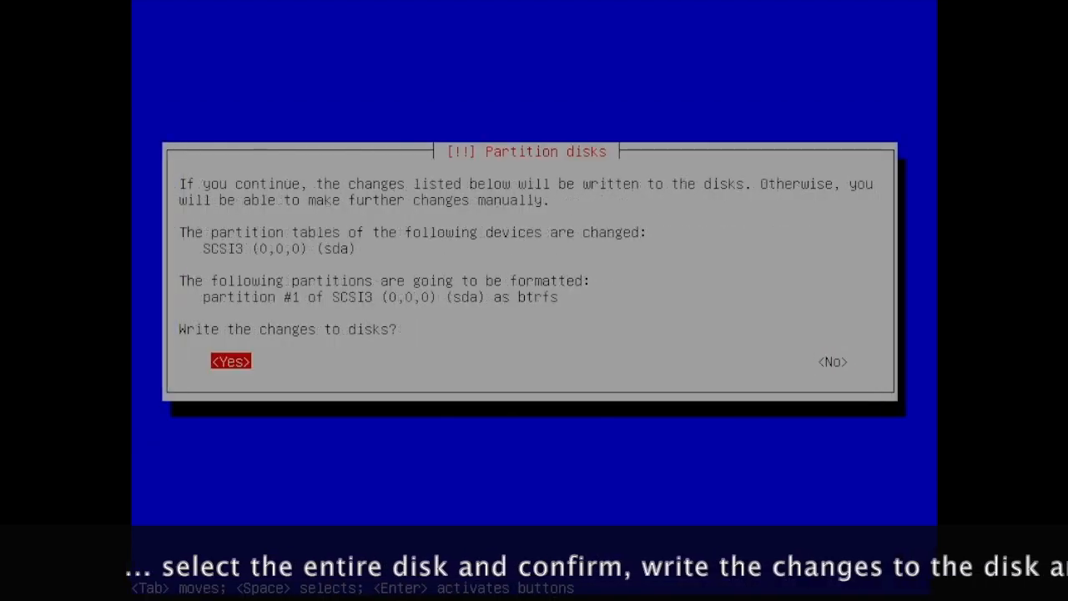
key(Return)
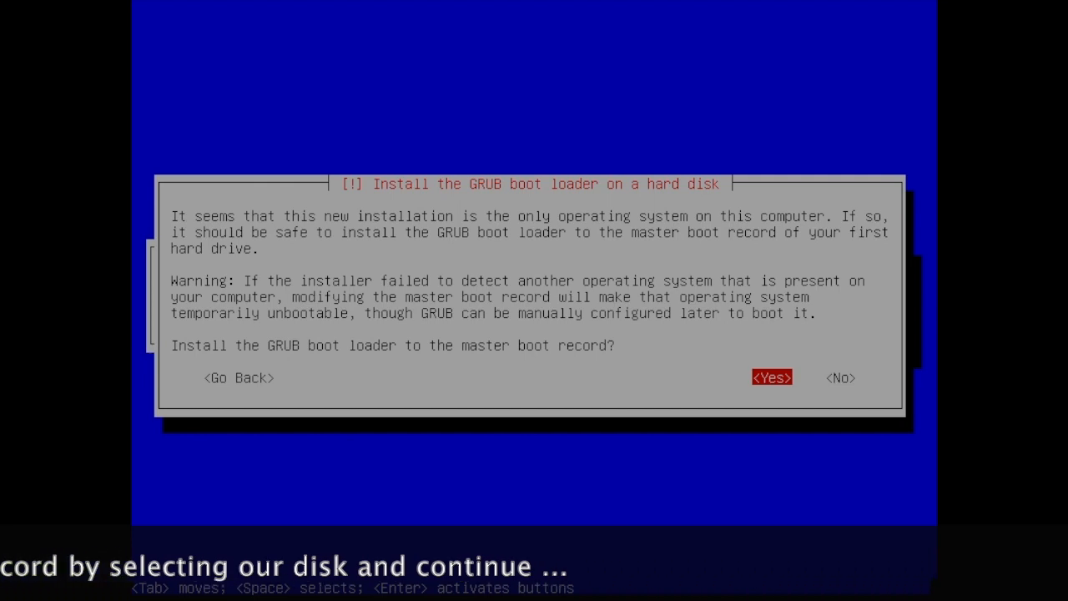
Install the GRUB boot loader to the master boot record of /dev/sda.
click(772, 377)
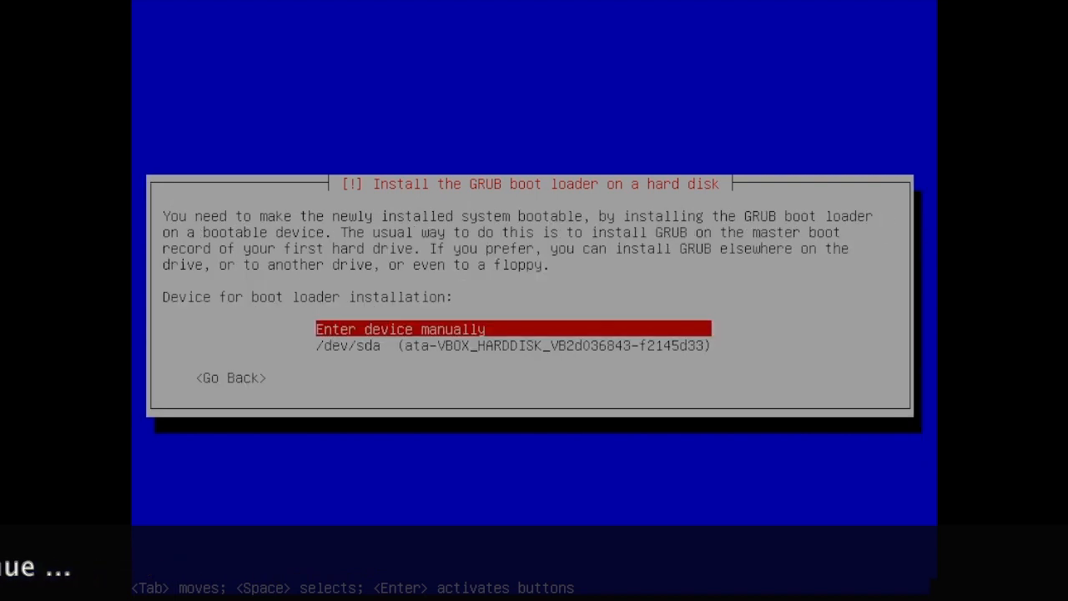
key(Down)
key(Return)
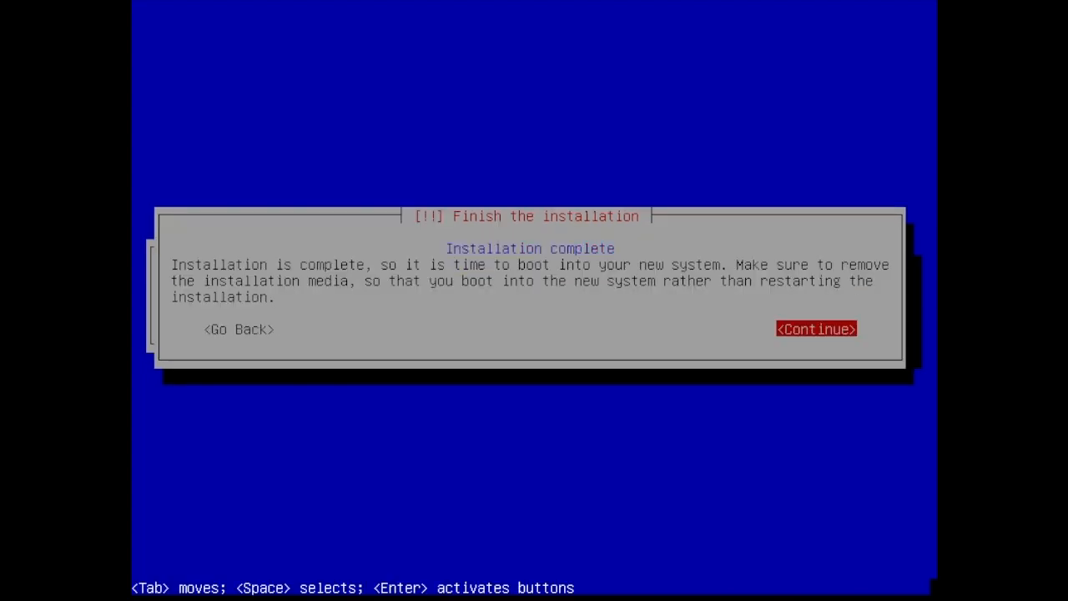
Finish the installation, boot into the new system and log in to the Parrot account with its password.
key(Return)
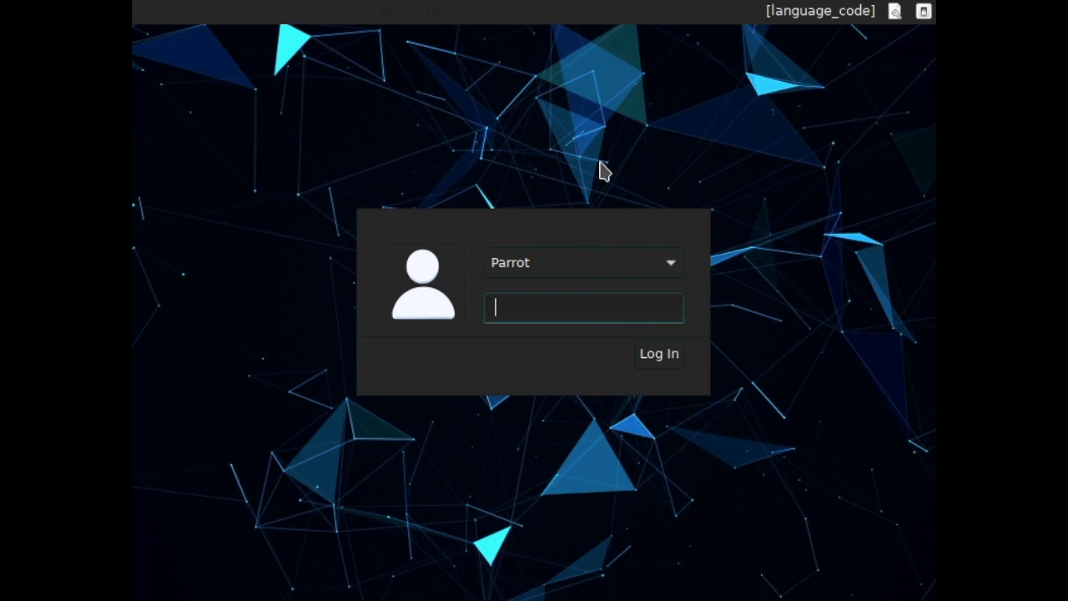
text(•)
key(Return)
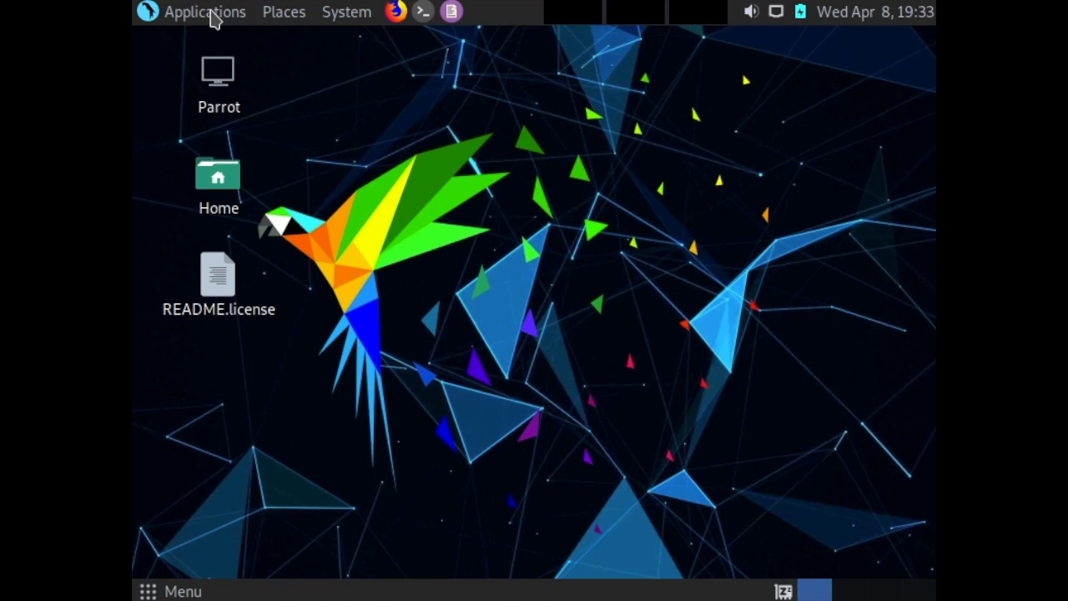
Examine the installed applications in the Privacy, Office, Internet, Sound & Video and Games categories.
click(211, 11)
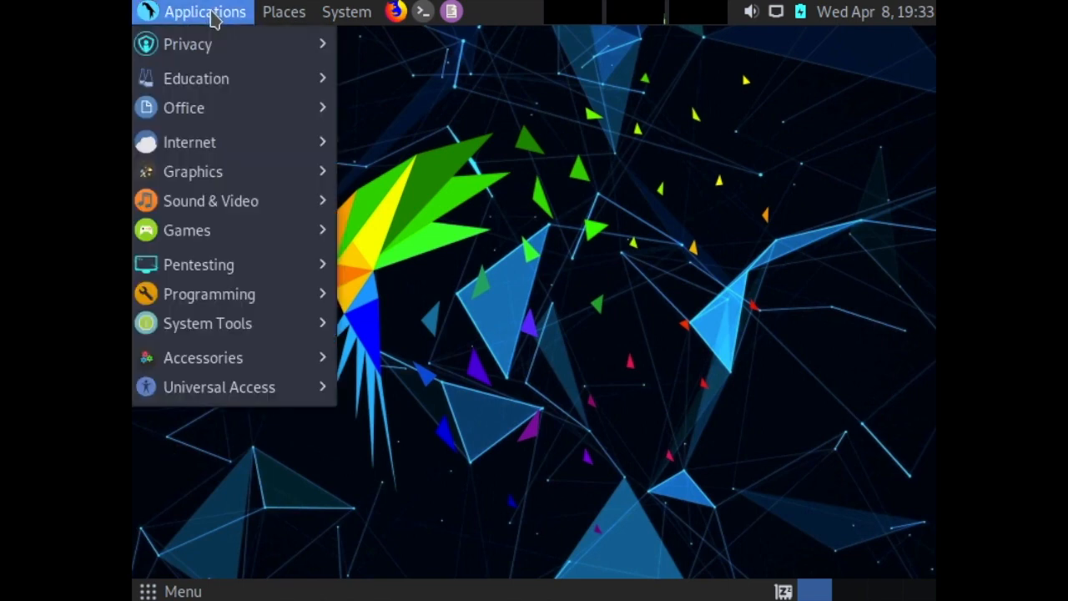
mouse_move(212, 44)
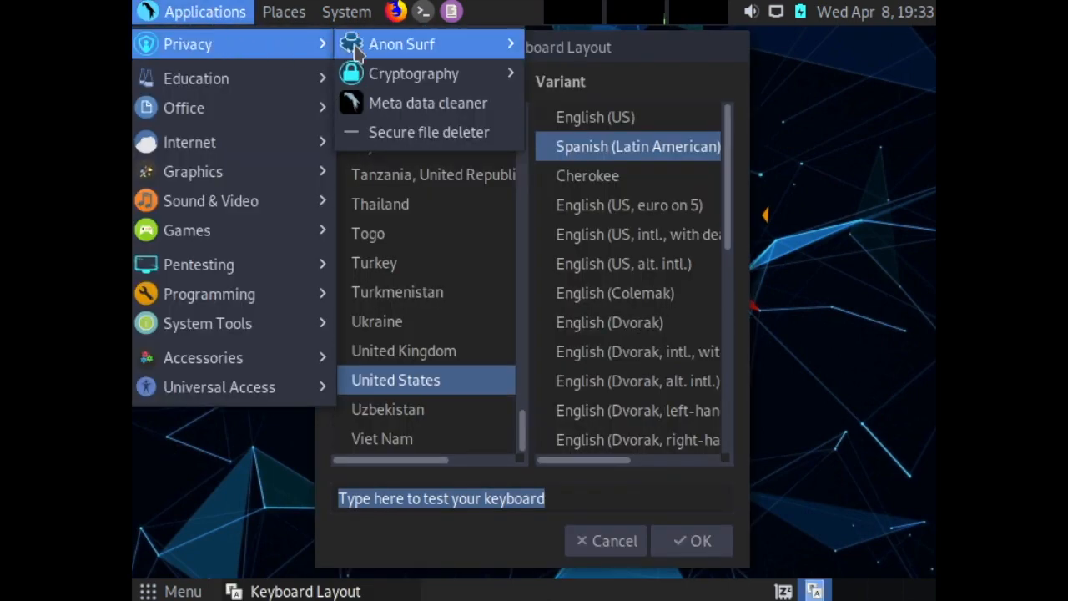
mouse_move(365, 52)
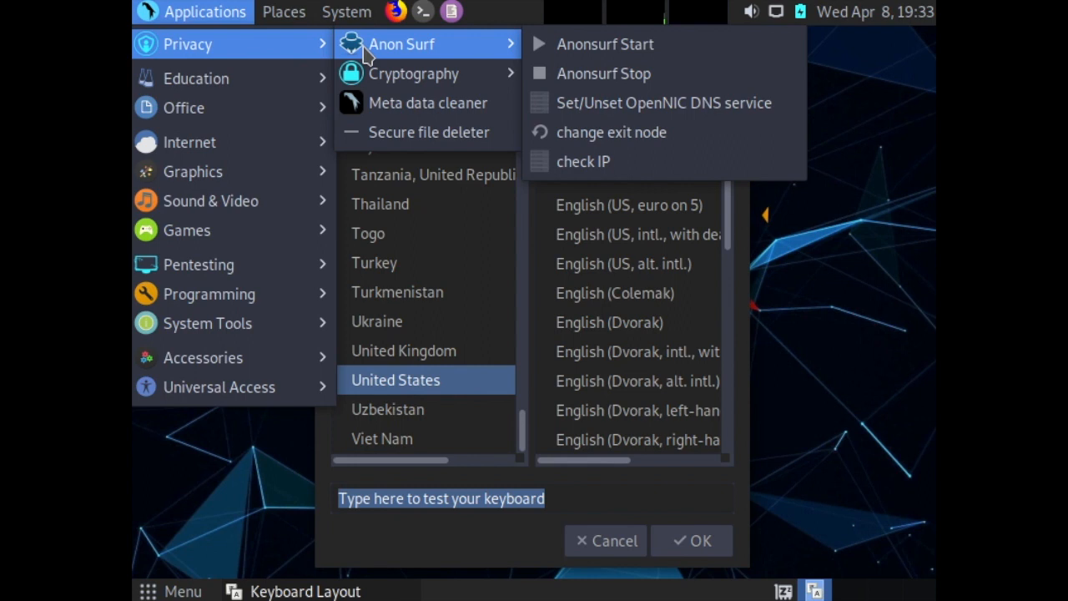
mouse_move(421, 76)
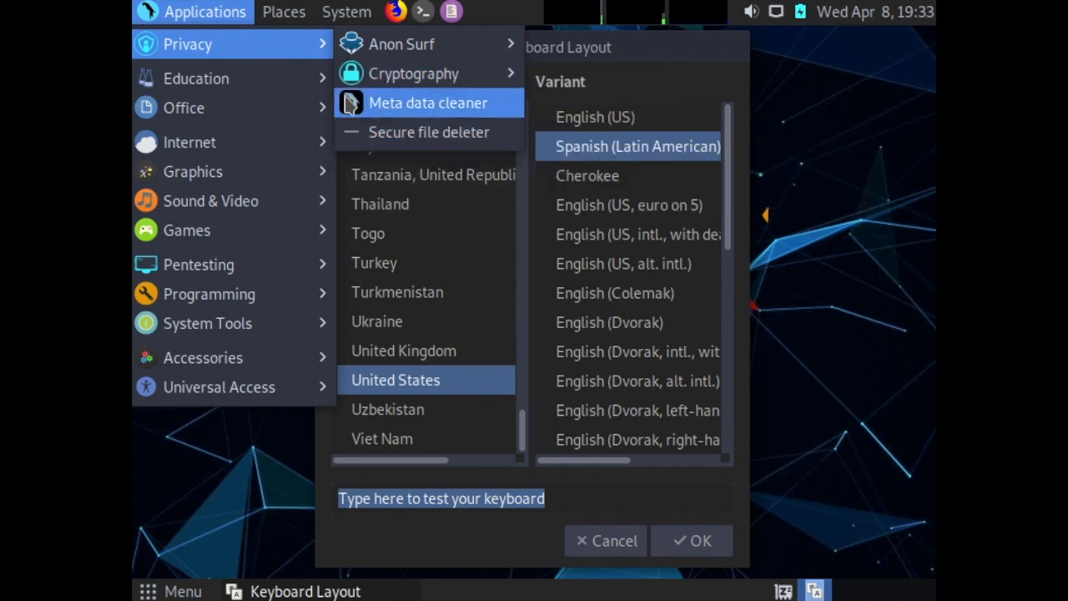
mouse_move(302, 90)
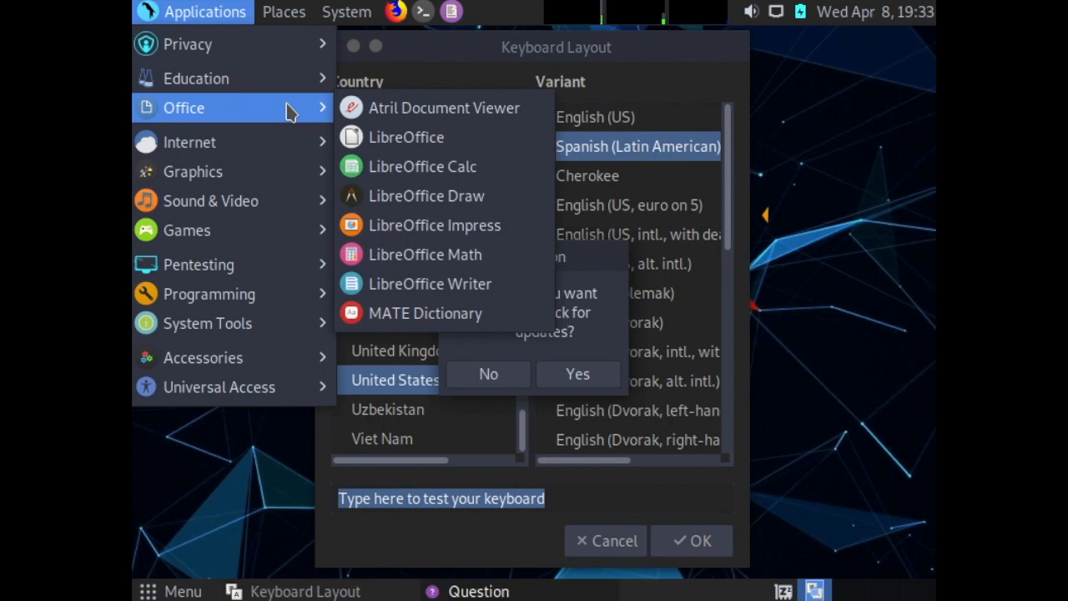
mouse_move(292, 148)
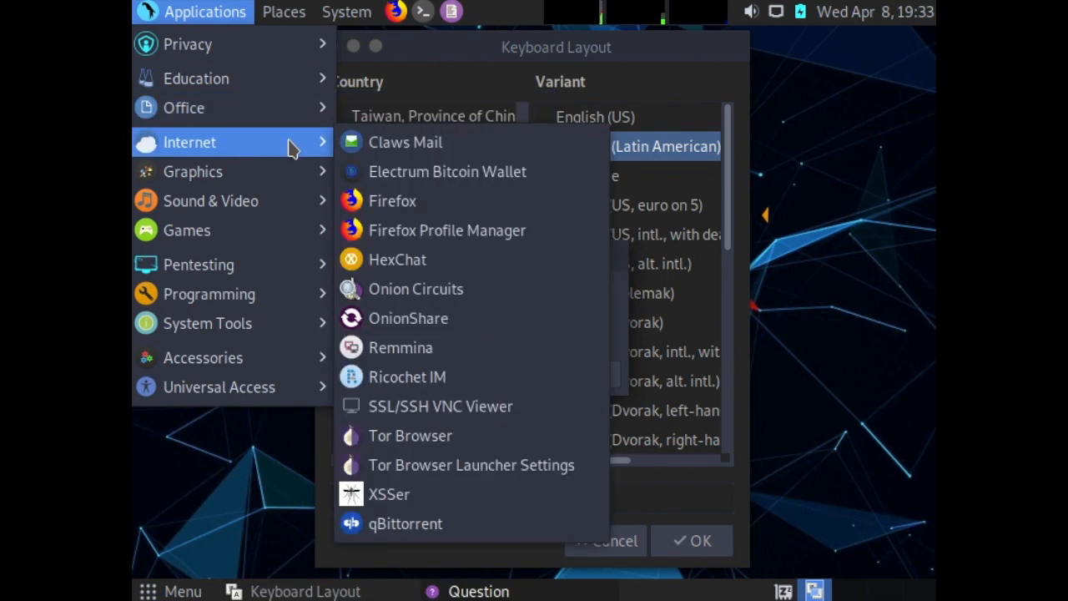
mouse_move(292, 204)
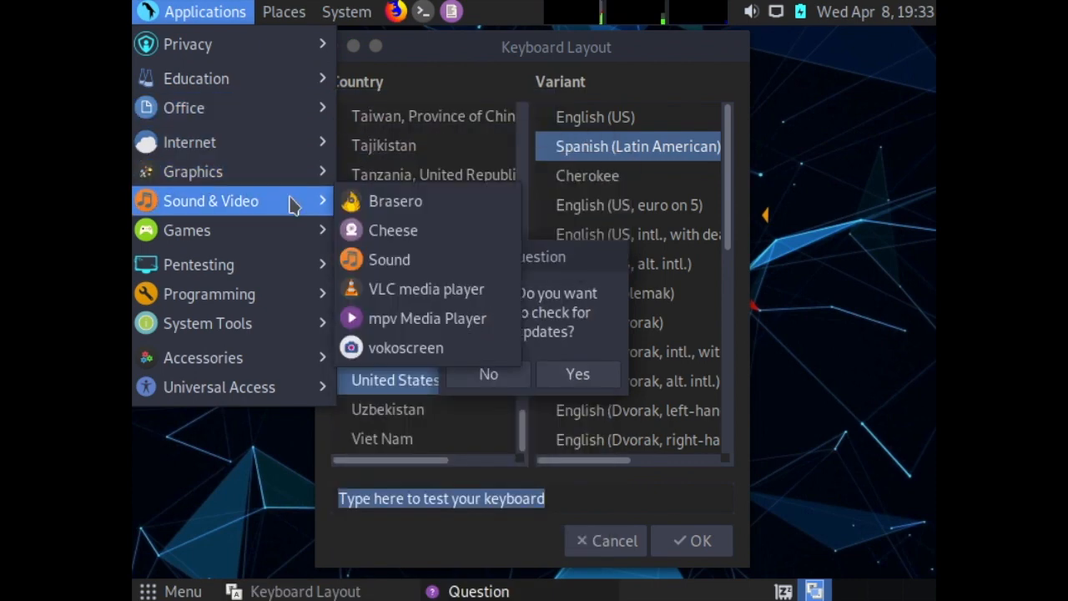
mouse_move(294, 235)
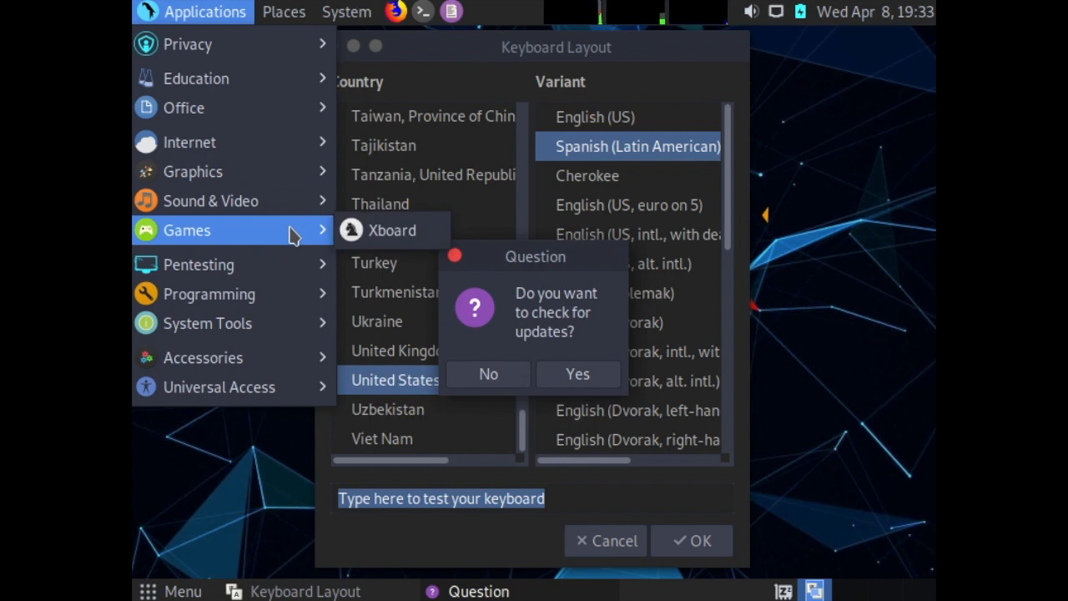
Examine the Pentesting tool categories from Most Used Tools and Information Gathering through Wireless Testing, Sniffing & Spoofing, Automotive and System Services.
mouse_move(294, 264)
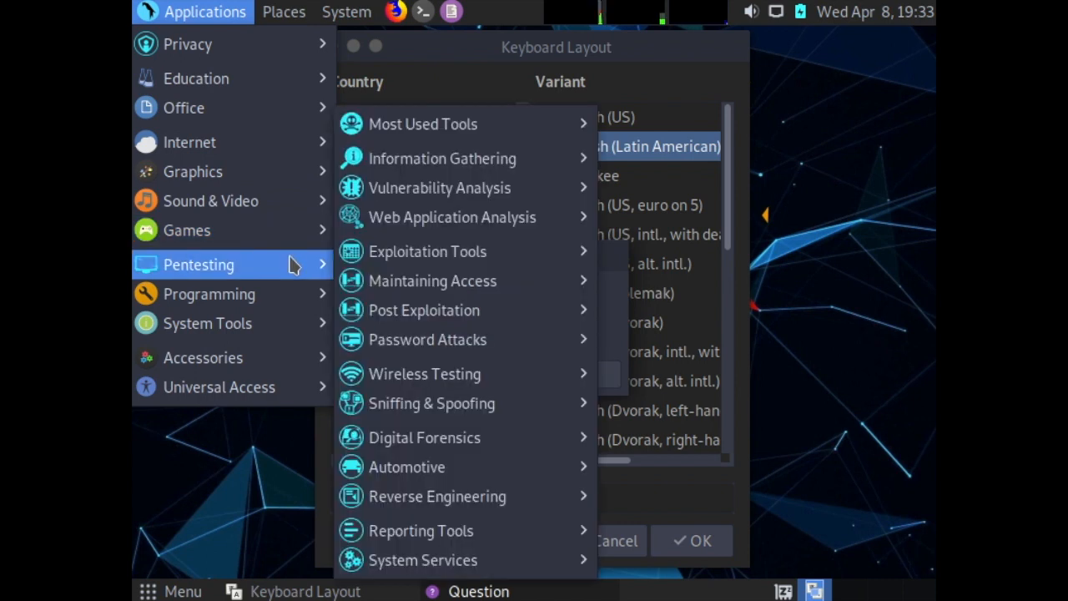
mouse_move(429, 129)
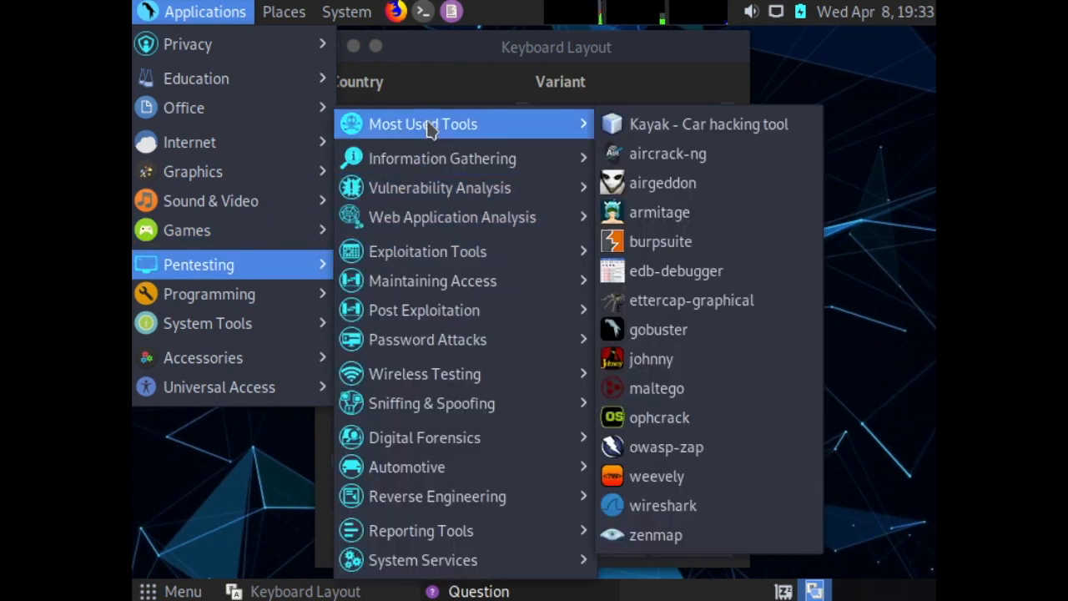
mouse_move(437, 159)
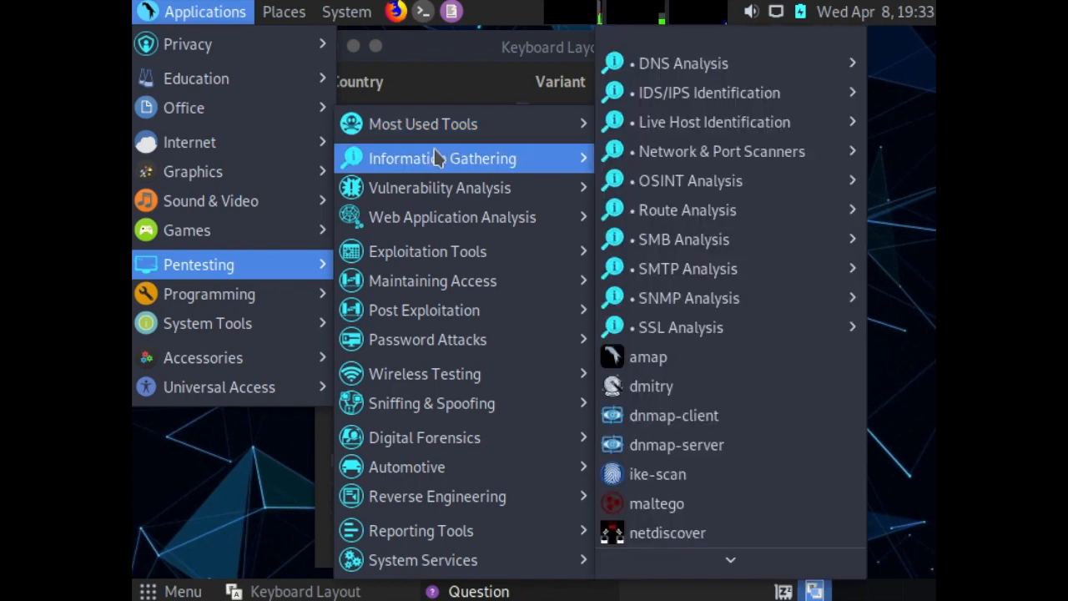
mouse_move(437, 190)
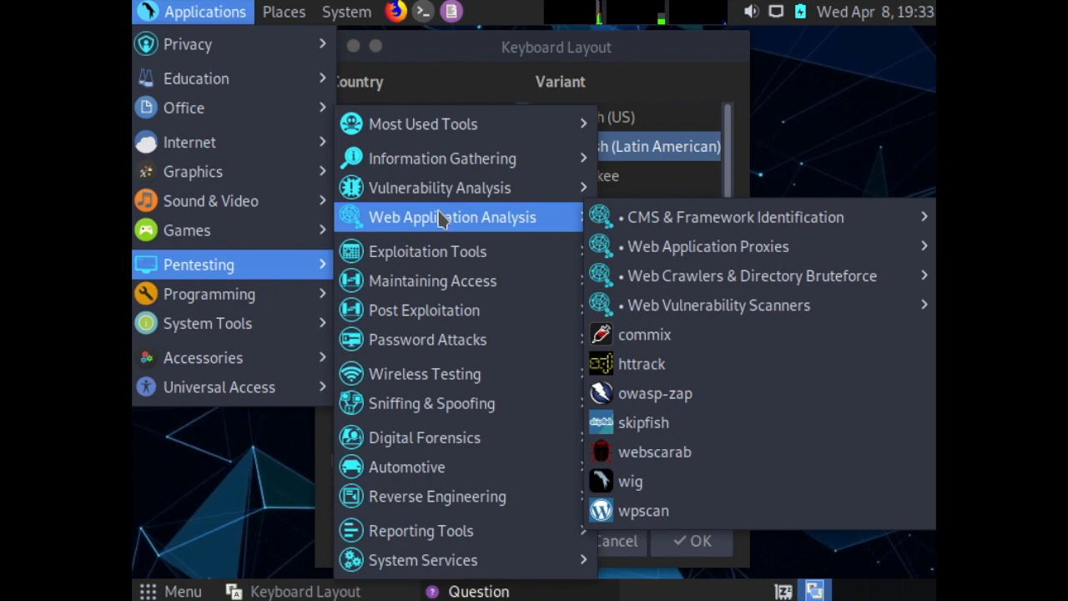
mouse_move(446, 284)
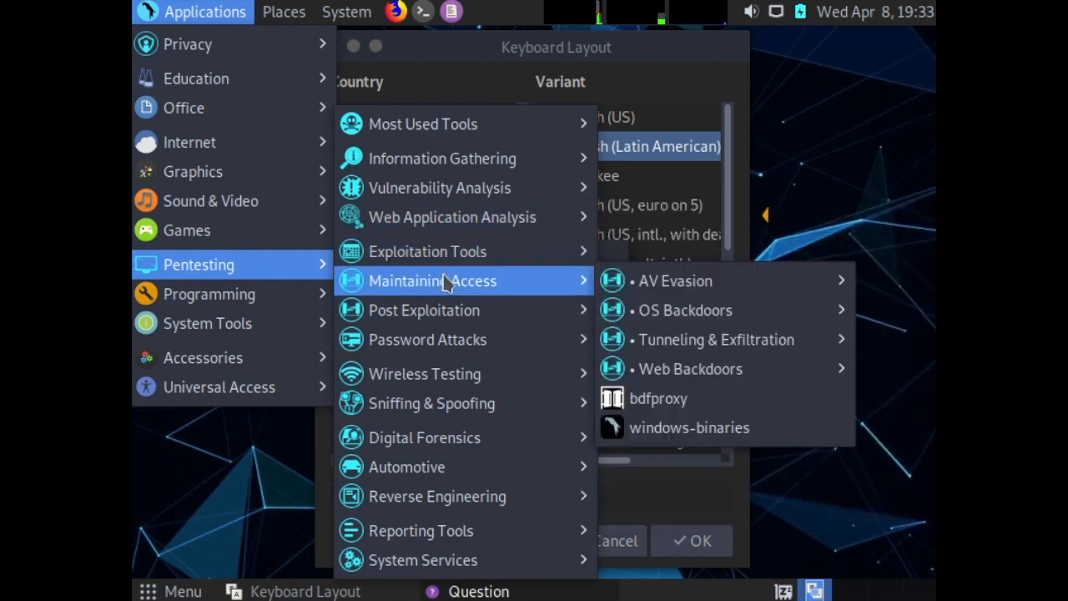
mouse_move(448, 311)
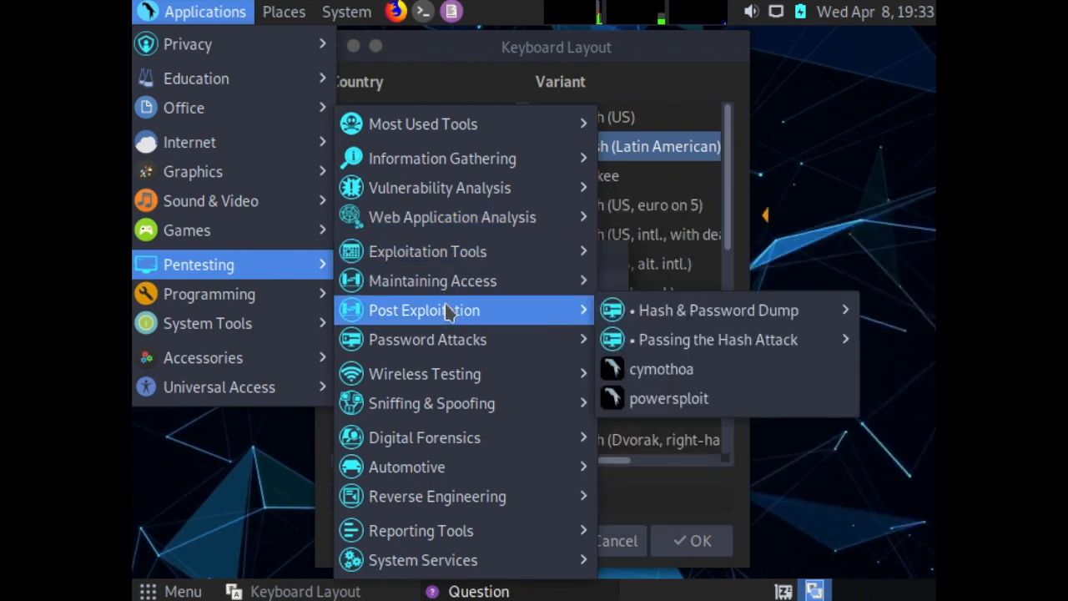
mouse_move(455, 378)
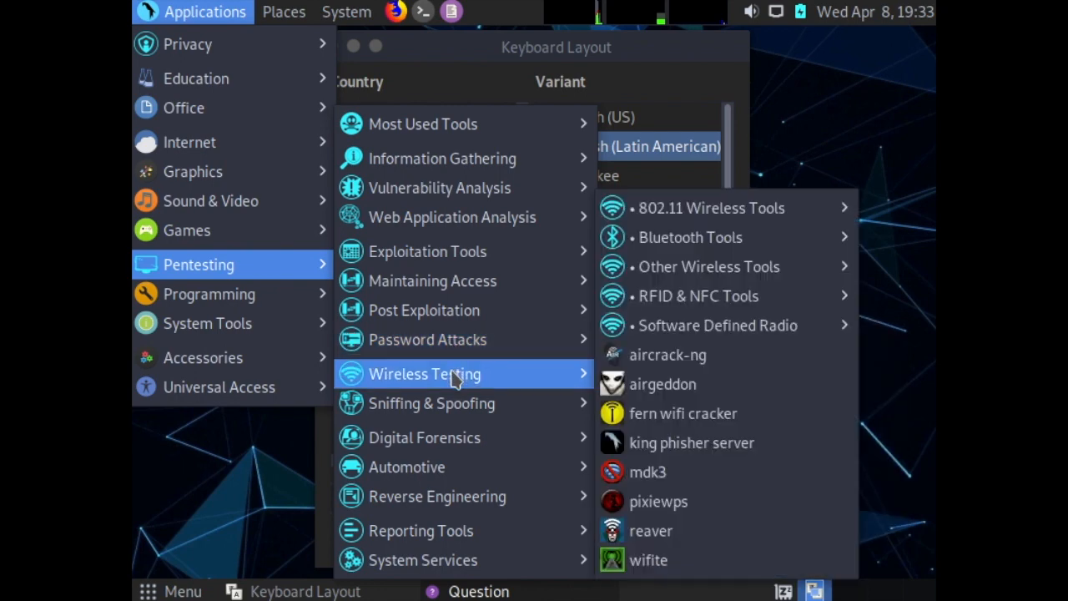
mouse_move(455, 401)
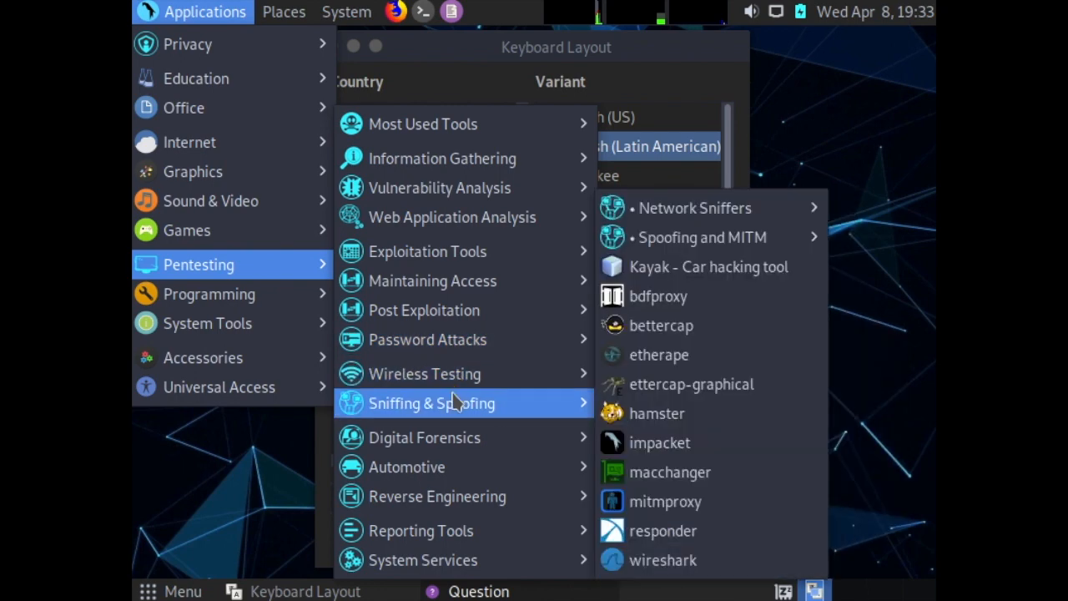
mouse_move(461, 469)
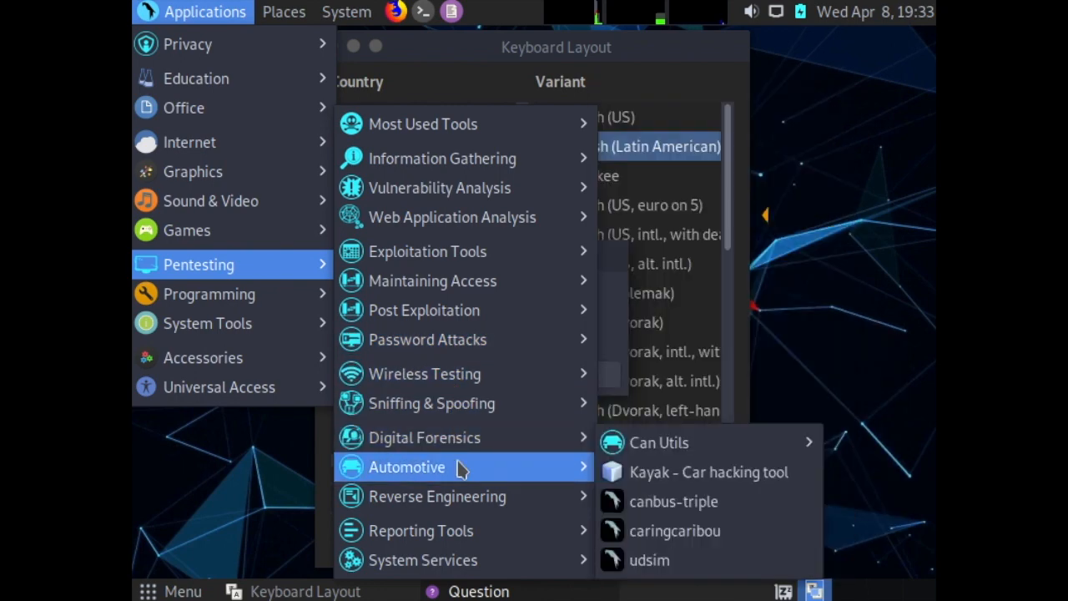
mouse_move(462, 498)
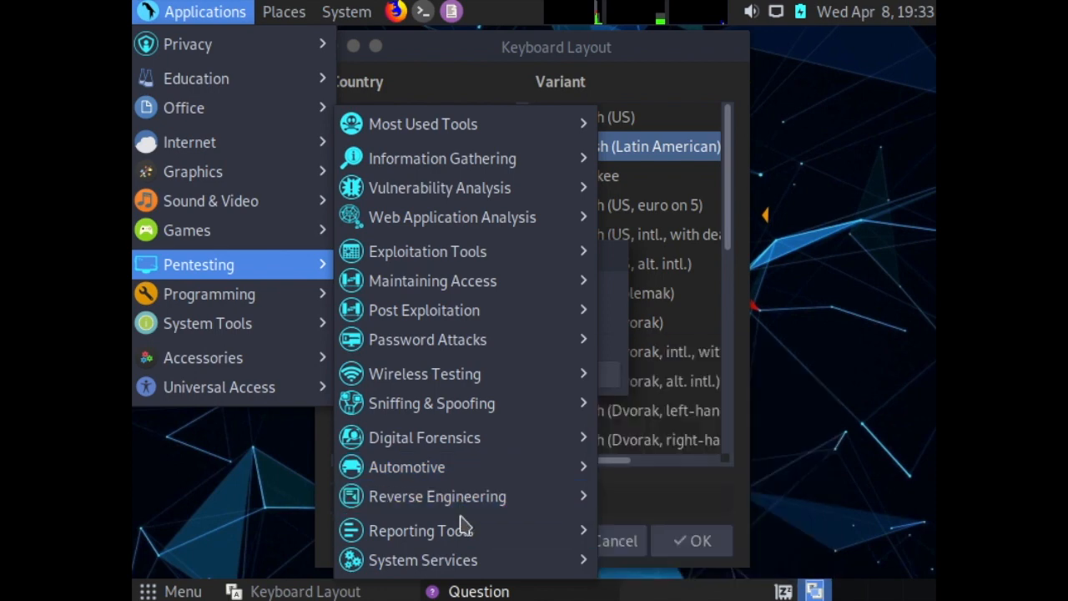
mouse_move(468, 561)
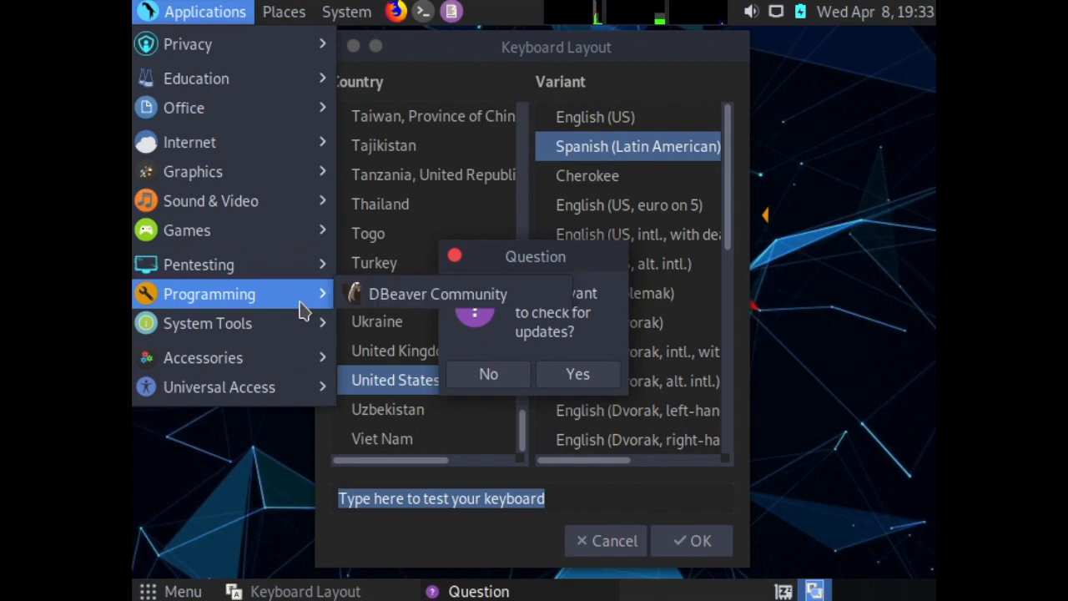
Look over the Programming, System Tools, Accessories and Universal Access application categories, and close the application list.
mouse_move(302, 311)
mouse_move(304, 332)
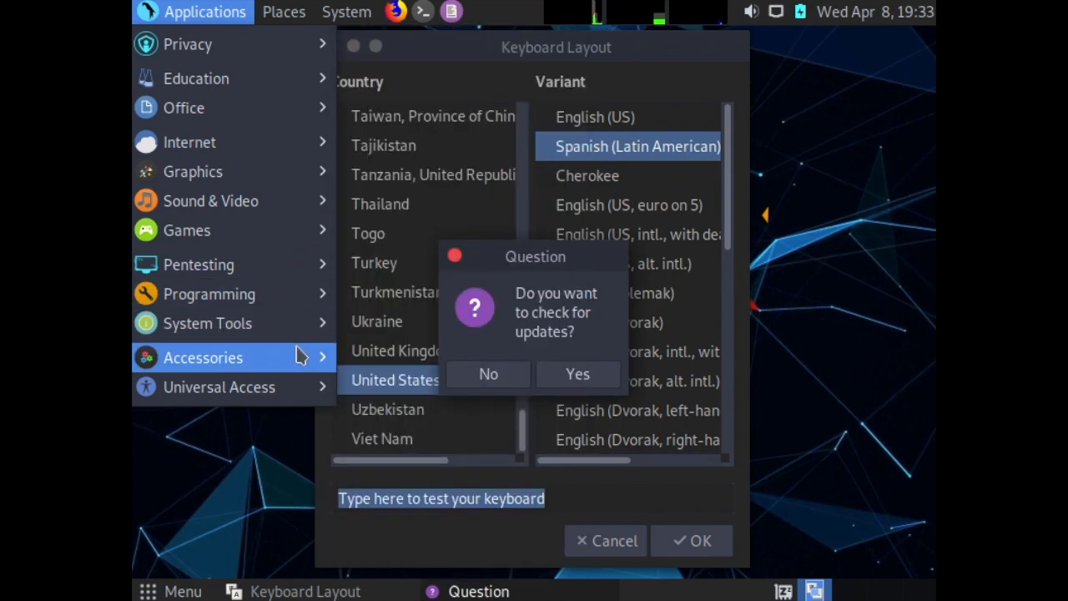
mouse_move(293, 391)
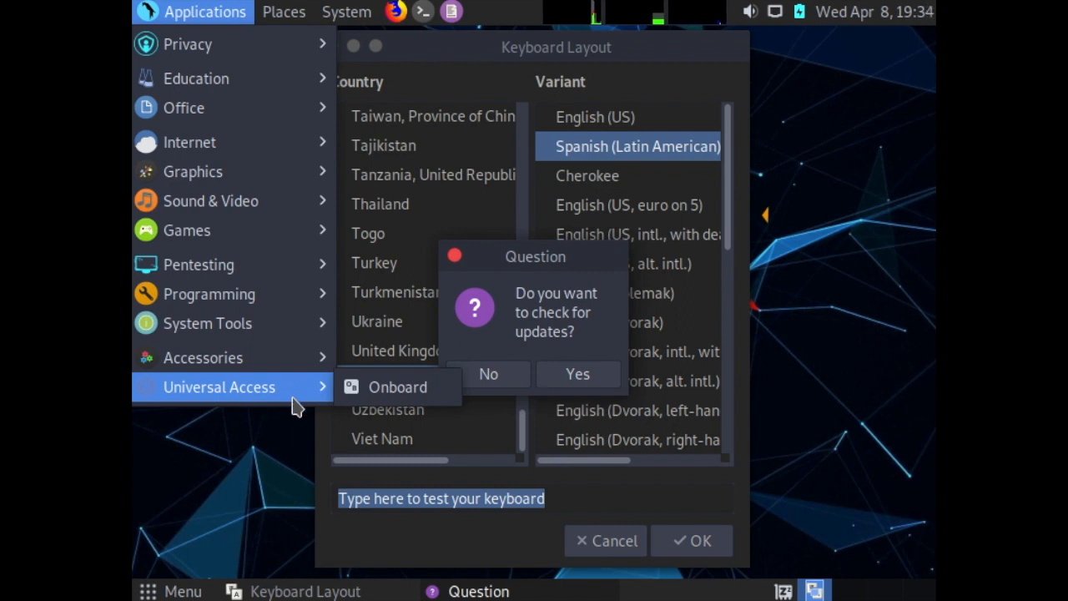
click(292, 443)
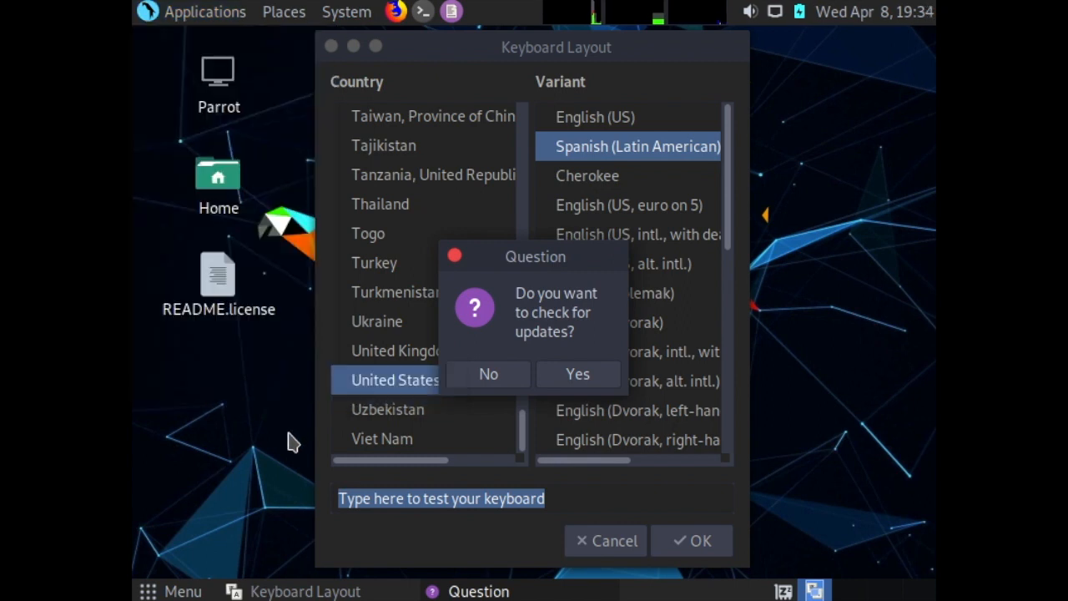
Decline the update check and set the United States keyboard layout to the English (US) variant.
click(509, 375)
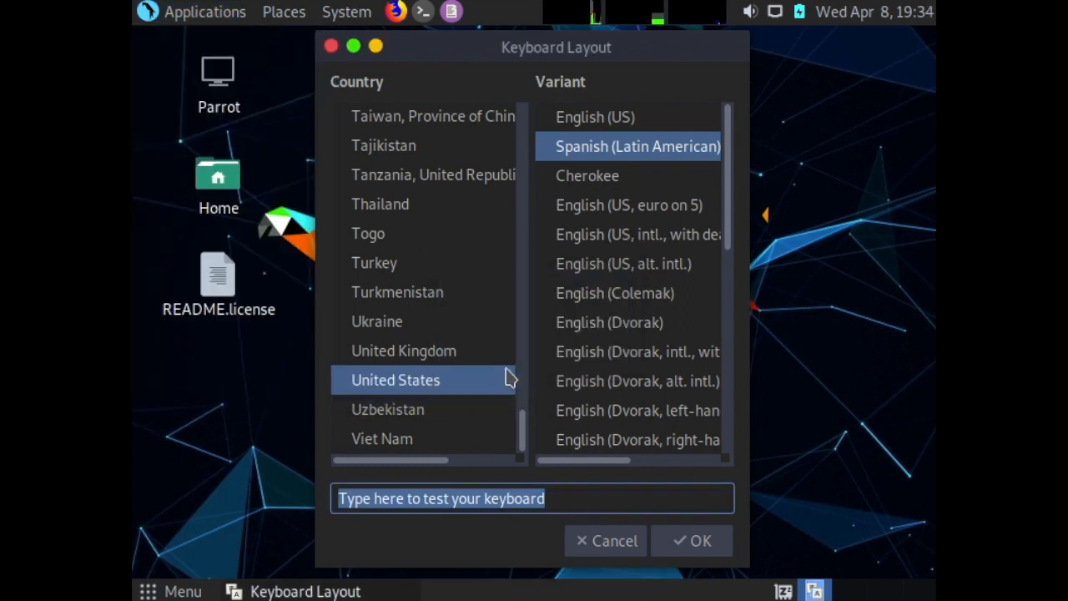
click(612, 122)
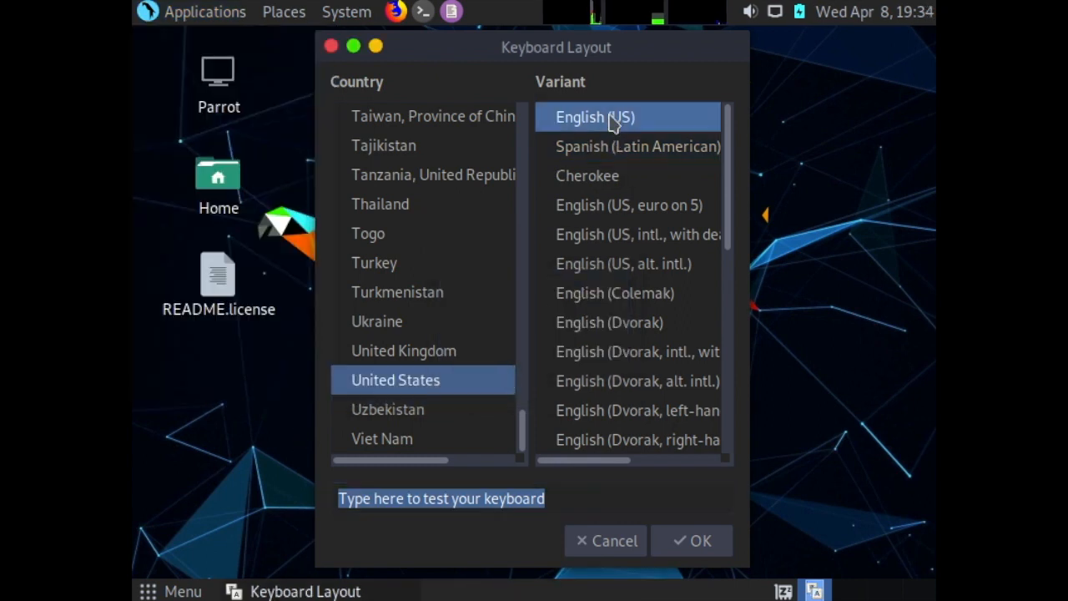
click(698, 540)
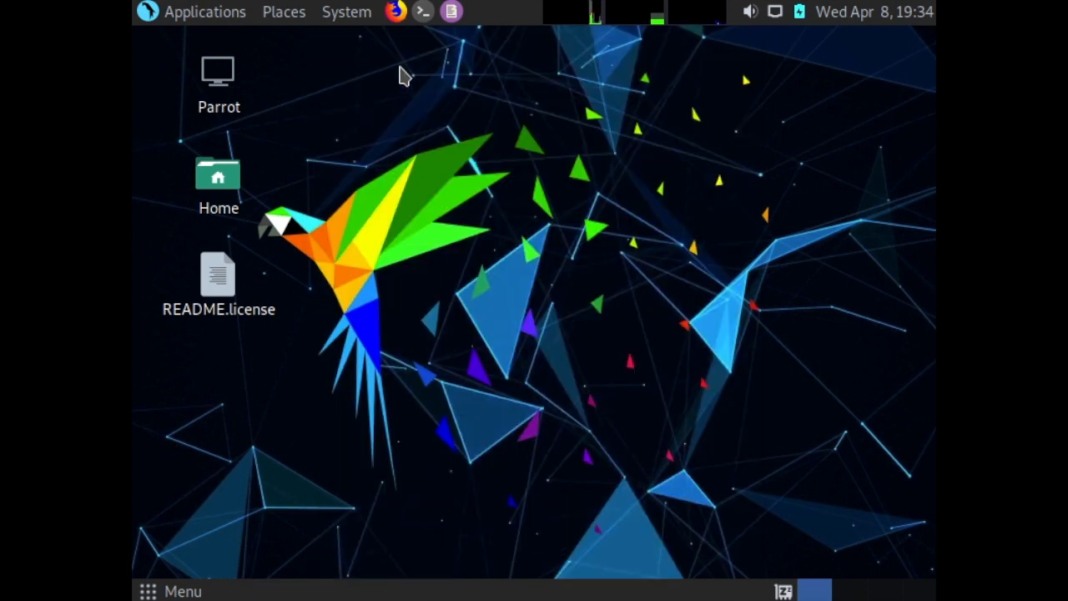
Look over the available places and system options, and shut down the Parrot system.
click(294, 17)
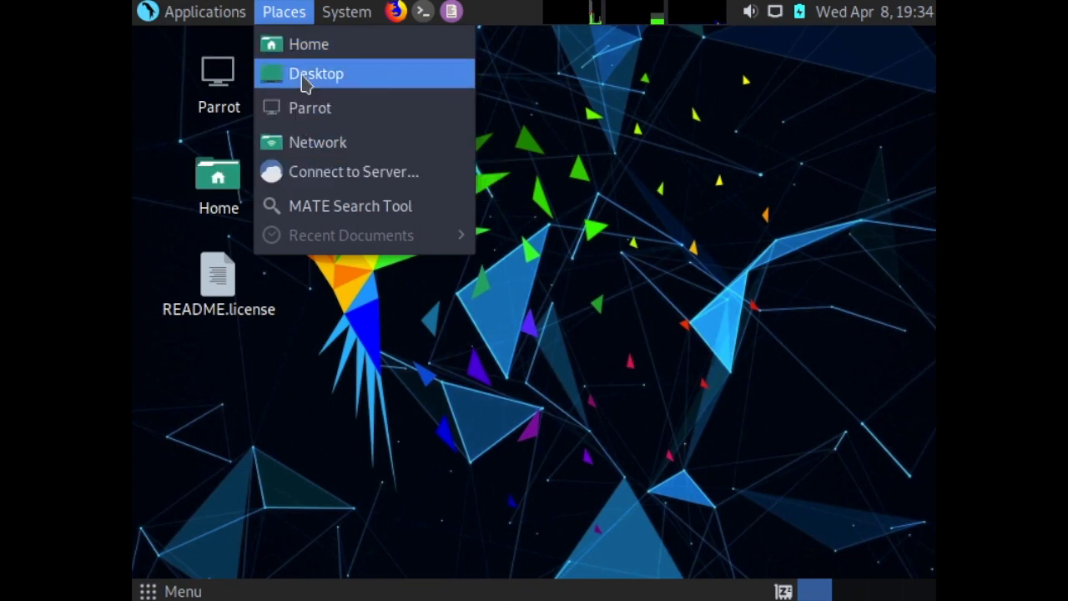
mouse_move(340, 20)
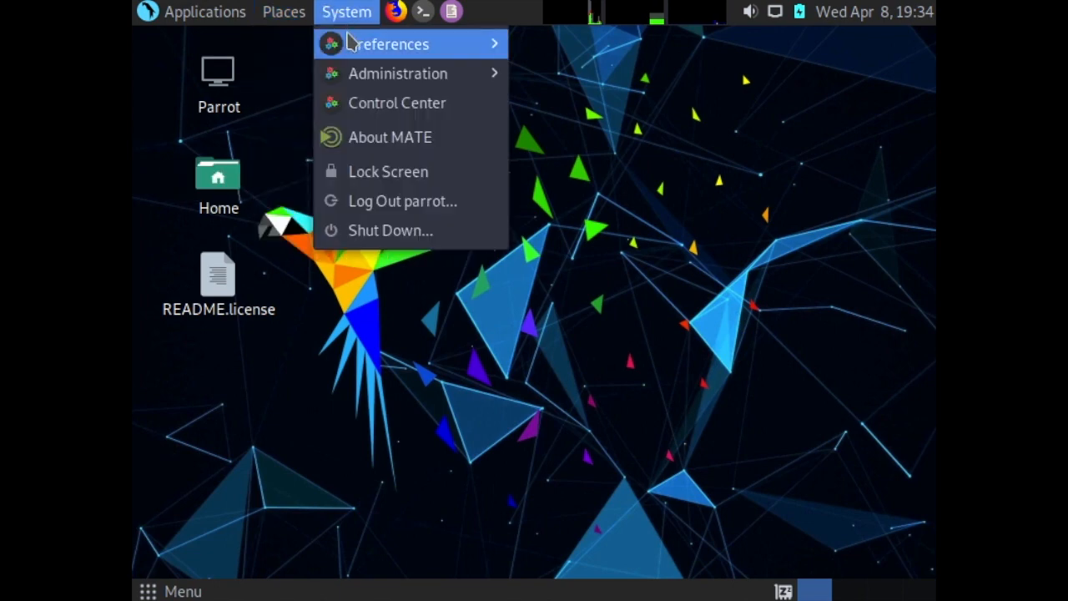
mouse_move(351, 42)
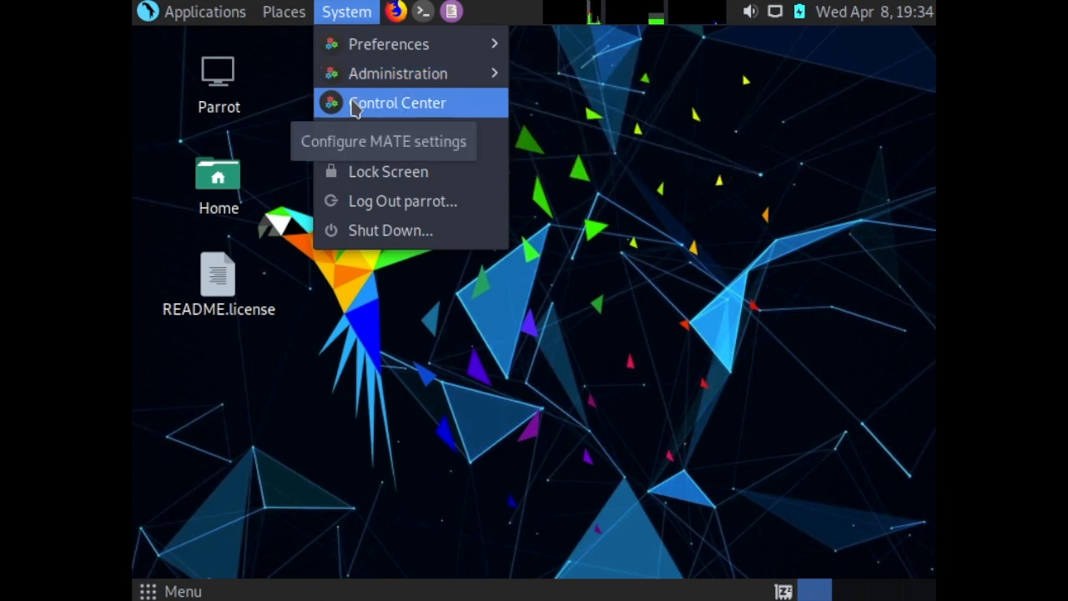
click(355, 232)
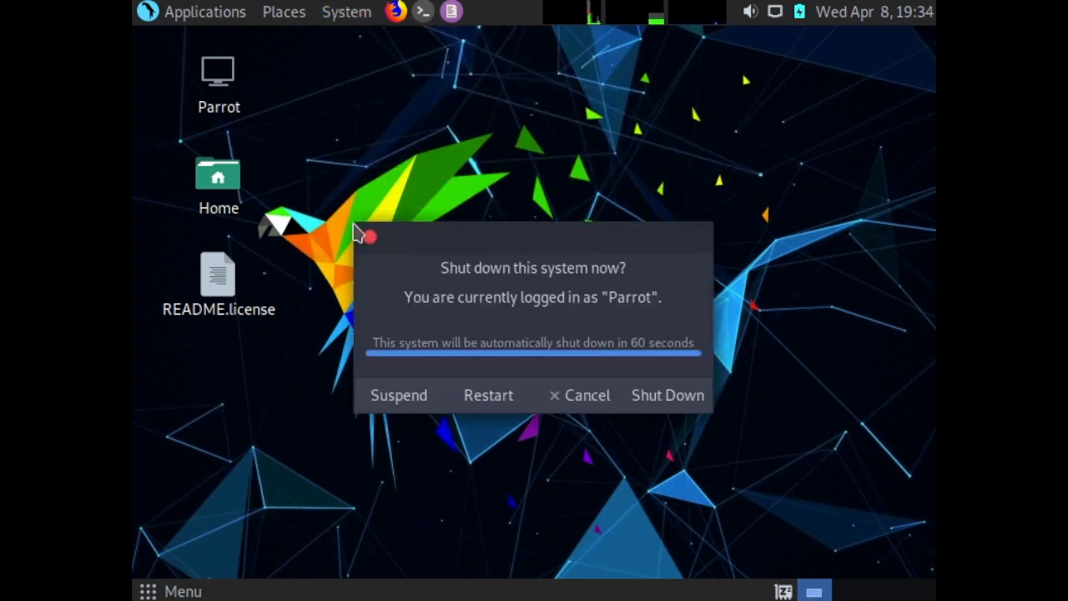
click(656, 396)
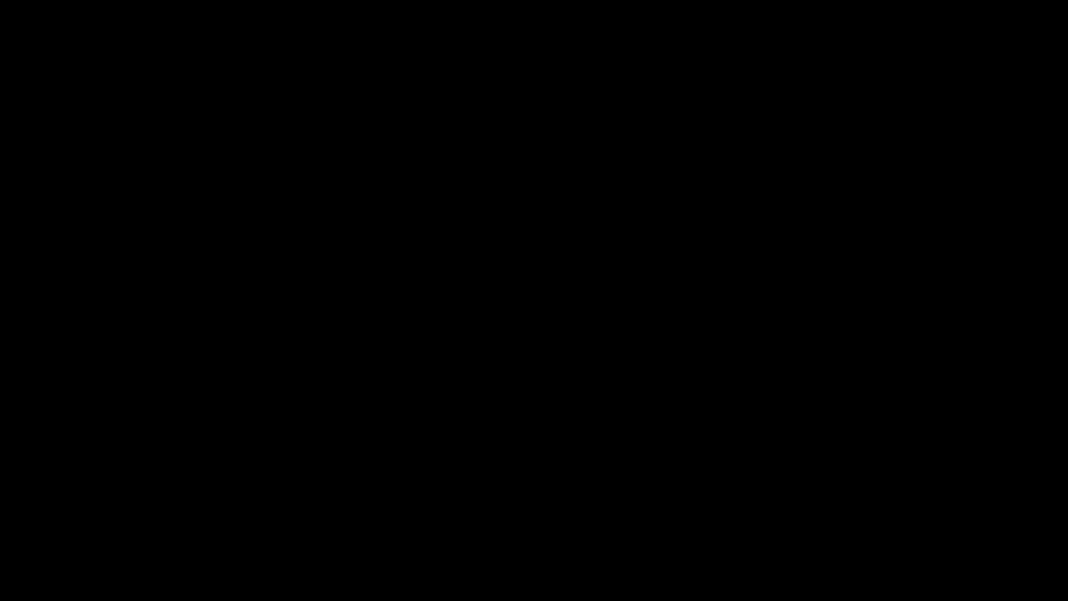